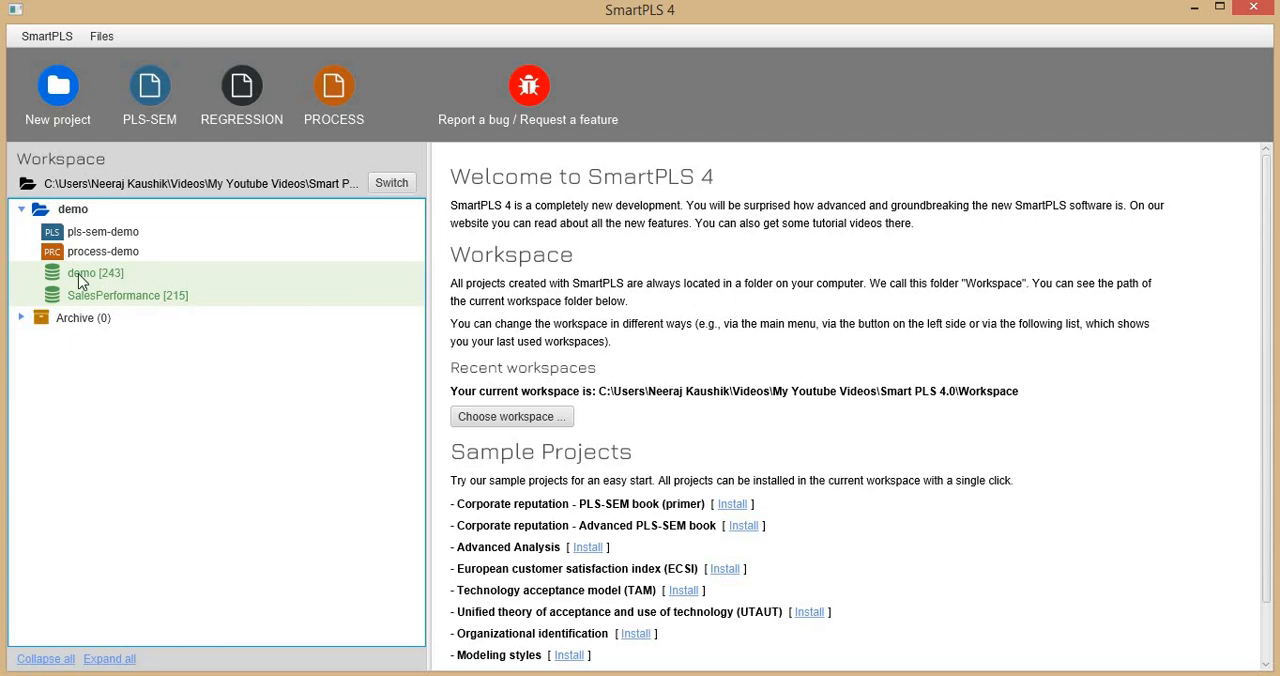
# Look over the indicators of the demo dataset and open the pls-sem-demo model.
pyautogui.click(87, 280)
pyautogui.doubleClick(87, 280)
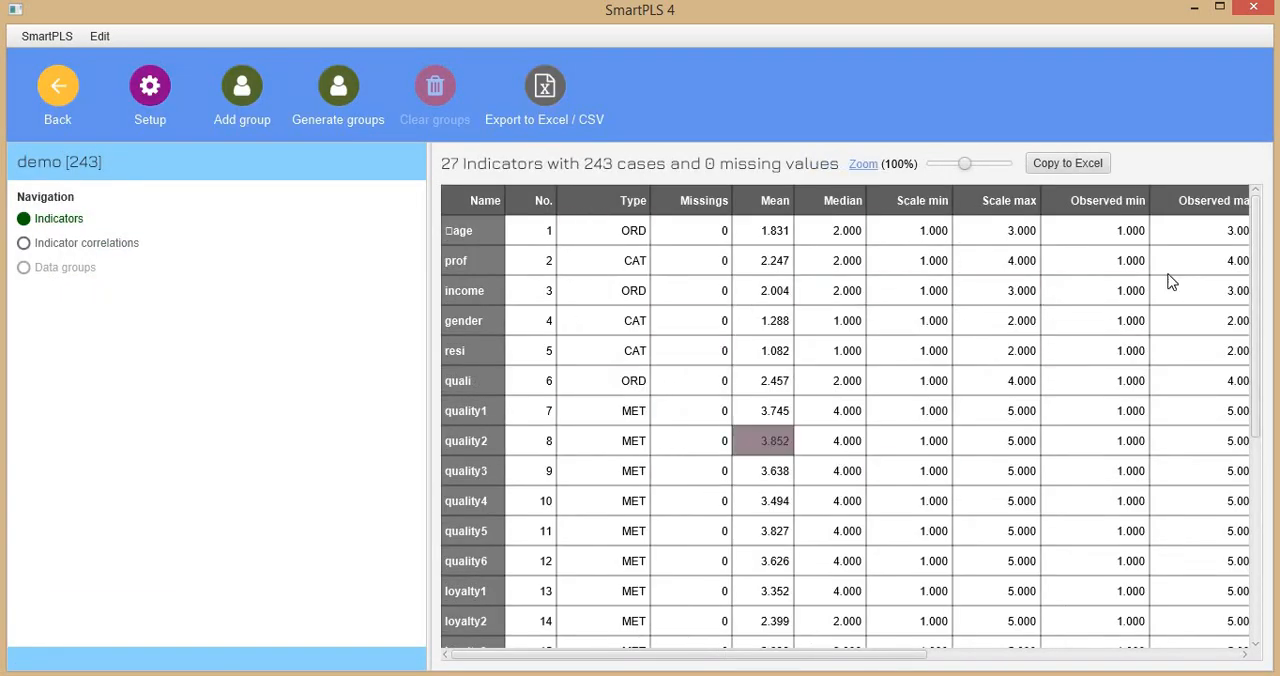
pyautogui.click(57, 86)
pyautogui.doubleClick(80, 236)
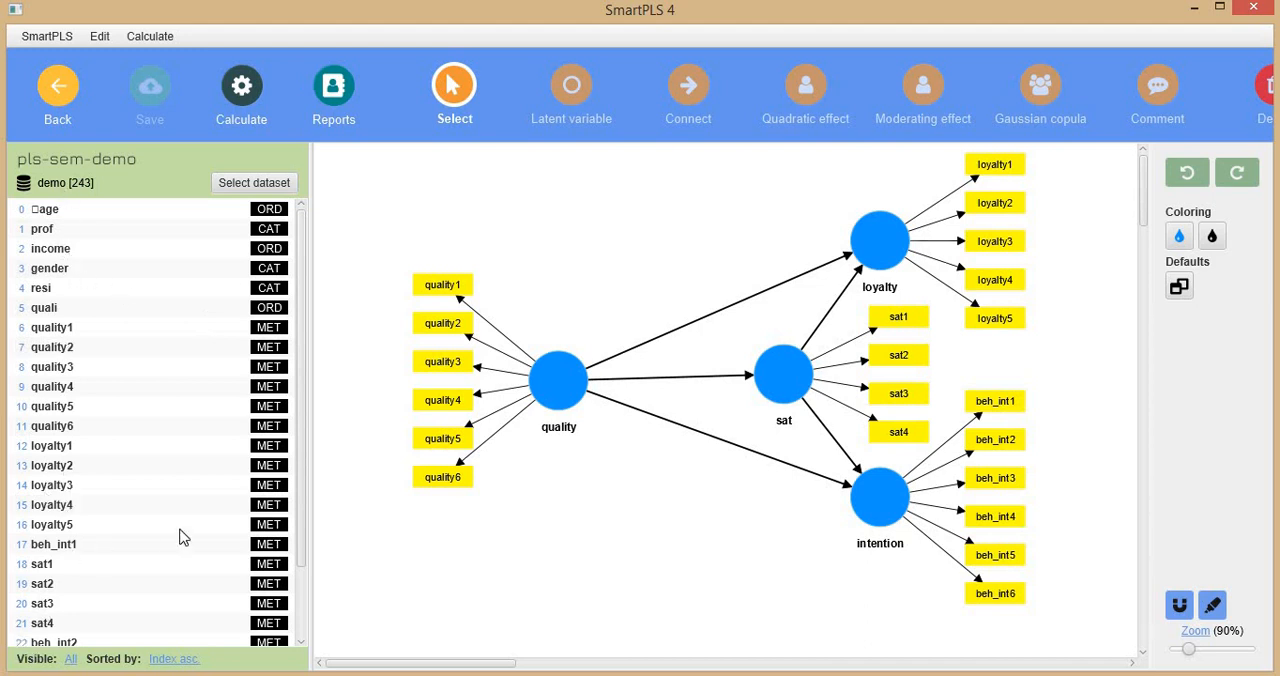
# Filter the model's indicator list to used and unused indicators, and return it to all.
pyautogui.click(72, 661)
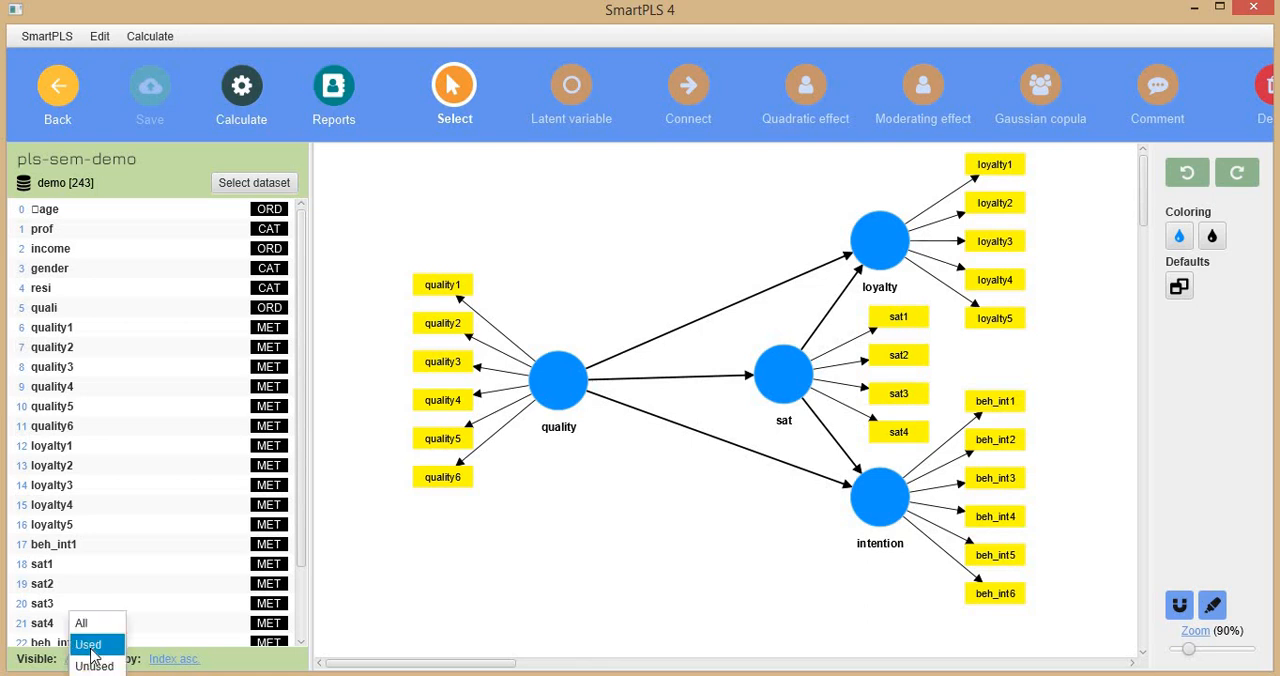
pyautogui.click(90, 645)
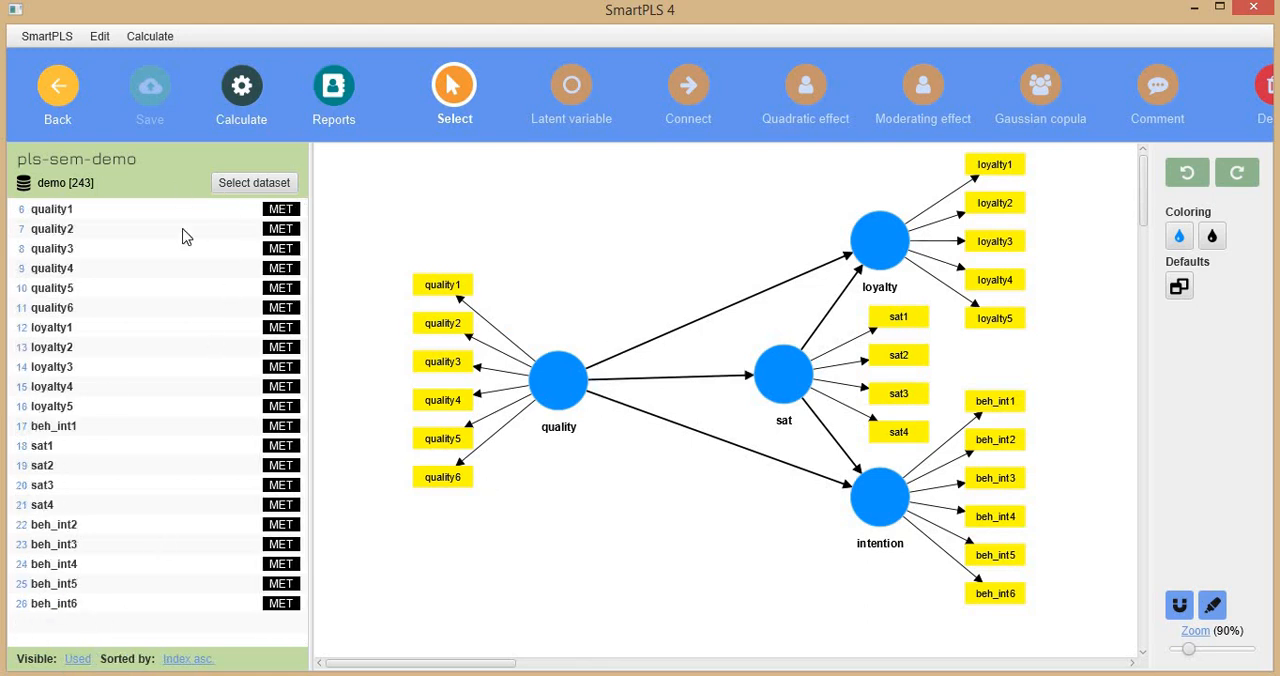
pyautogui.click(77, 659)
pyautogui.click(108, 663)
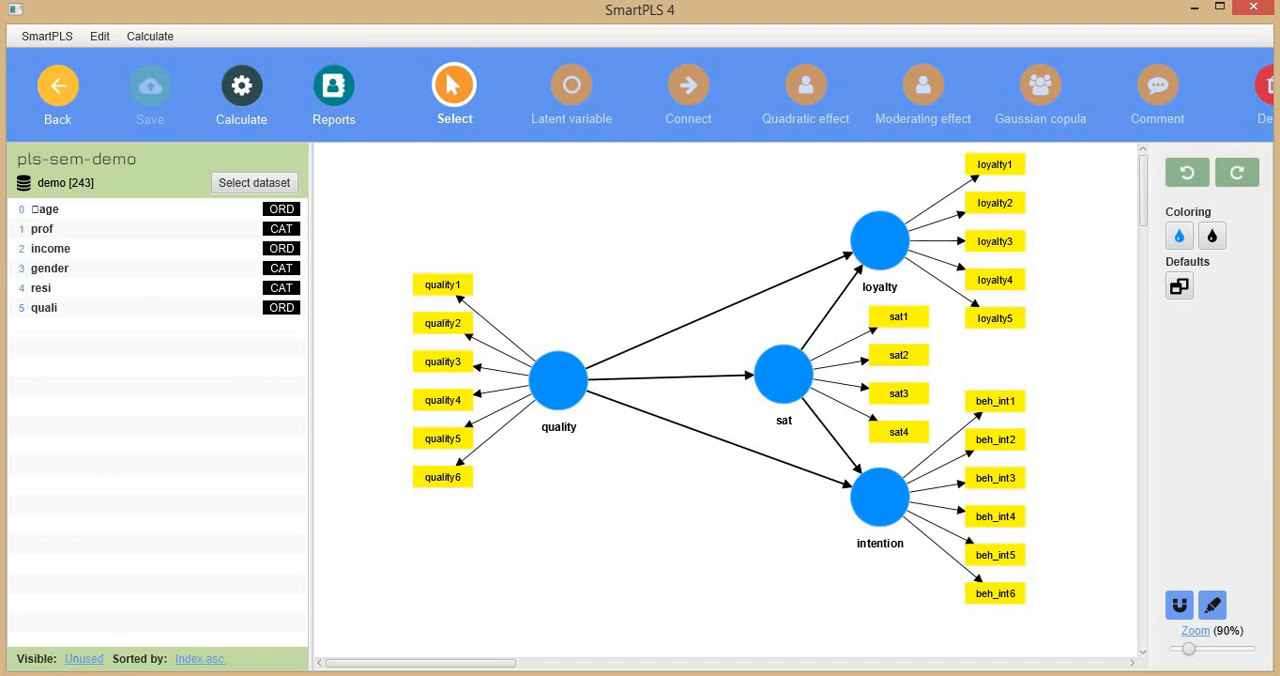
pyautogui.click(92, 659)
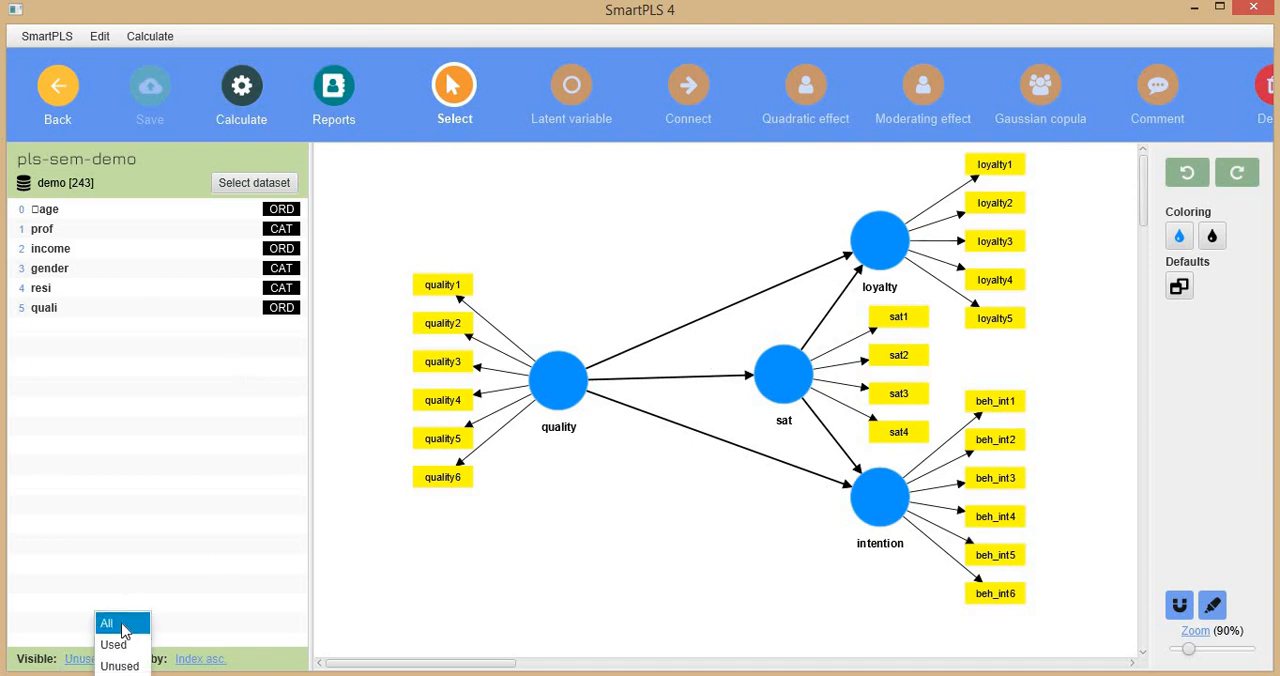
pyautogui.click(123, 623)
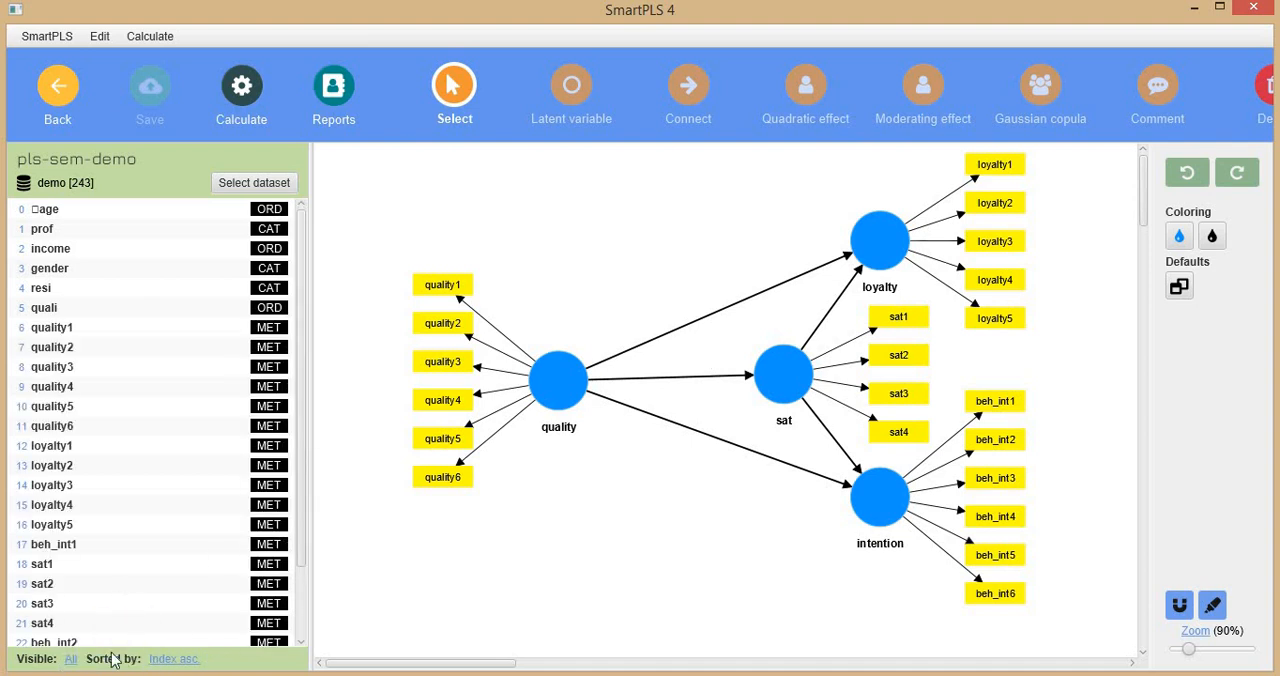
pyautogui.click(173, 660)
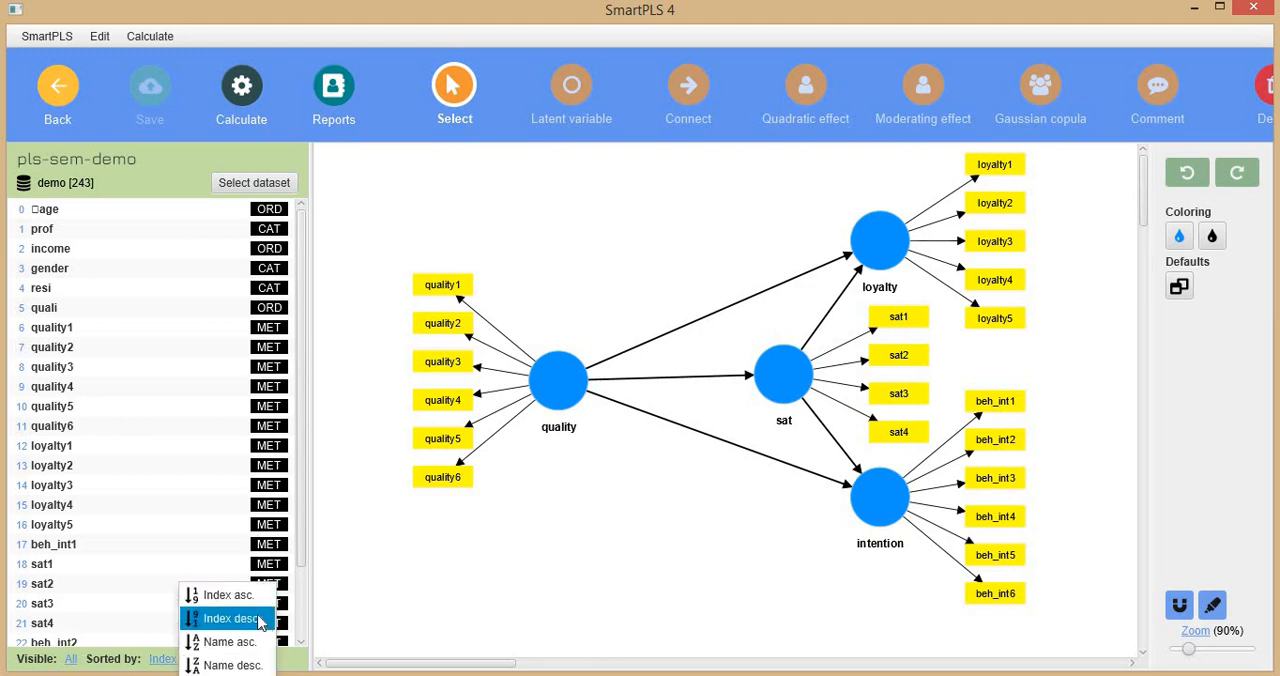
pyautogui.click(422, 594)
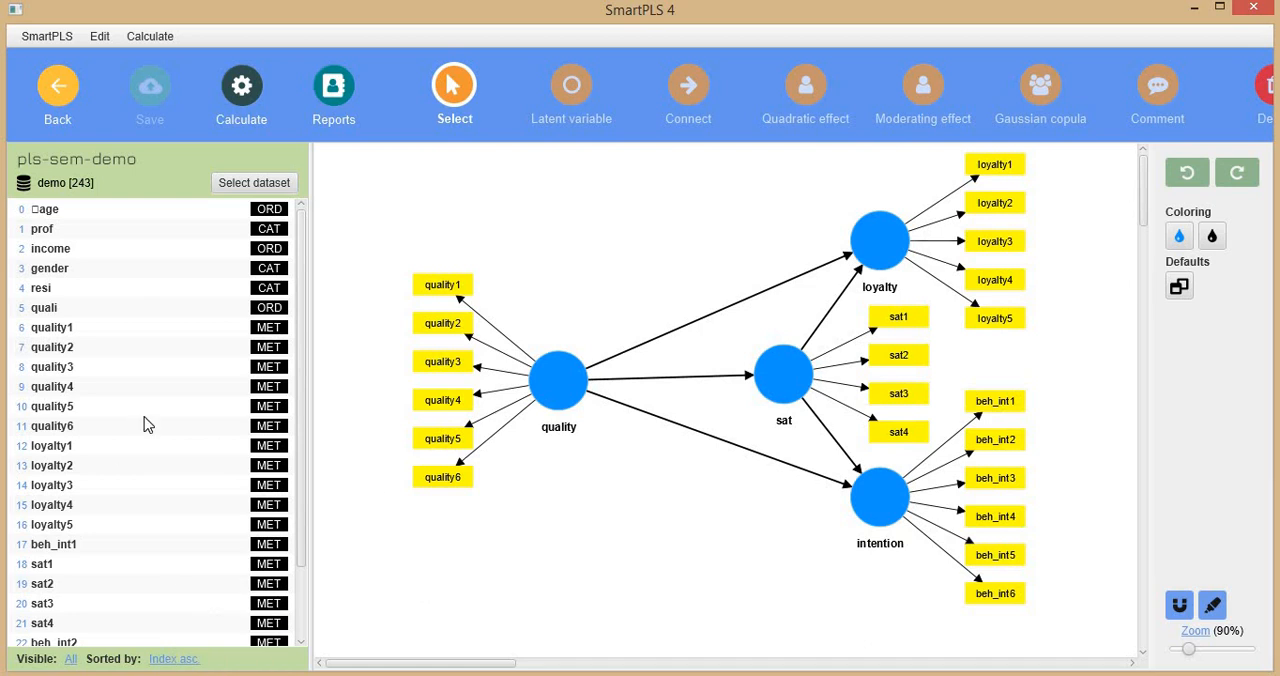
pyautogui.click(271, 188)
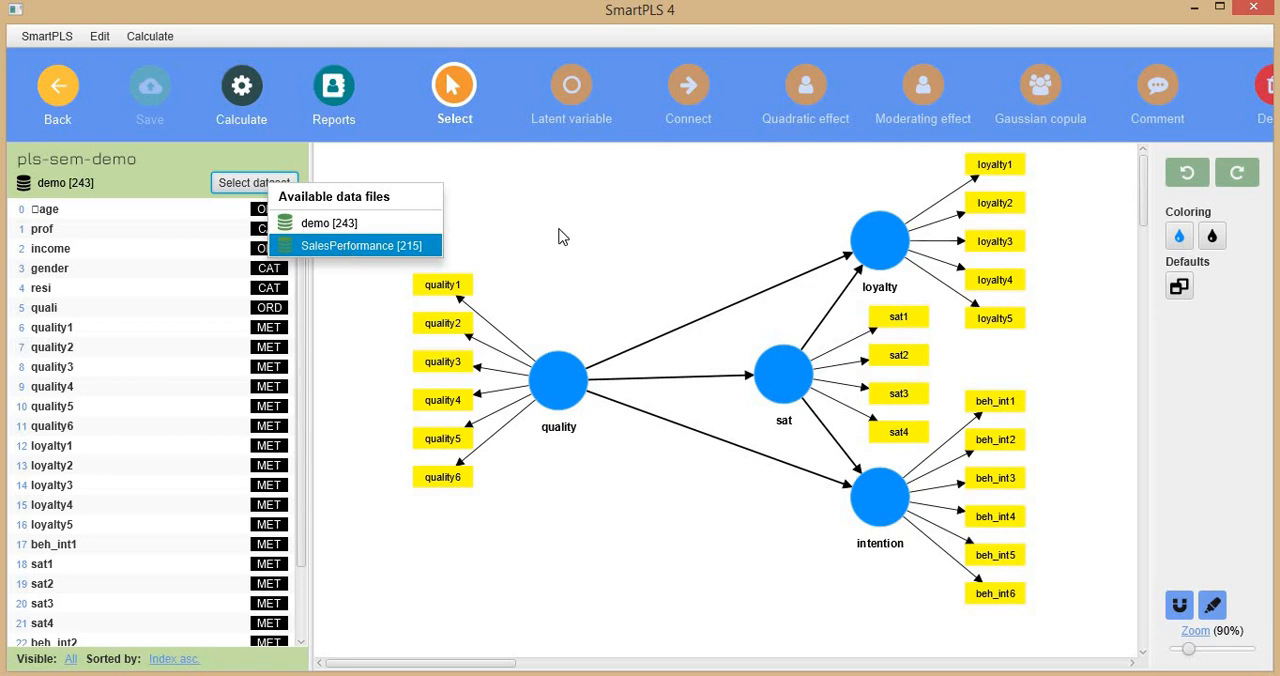
pyautogui.click(530, 260)
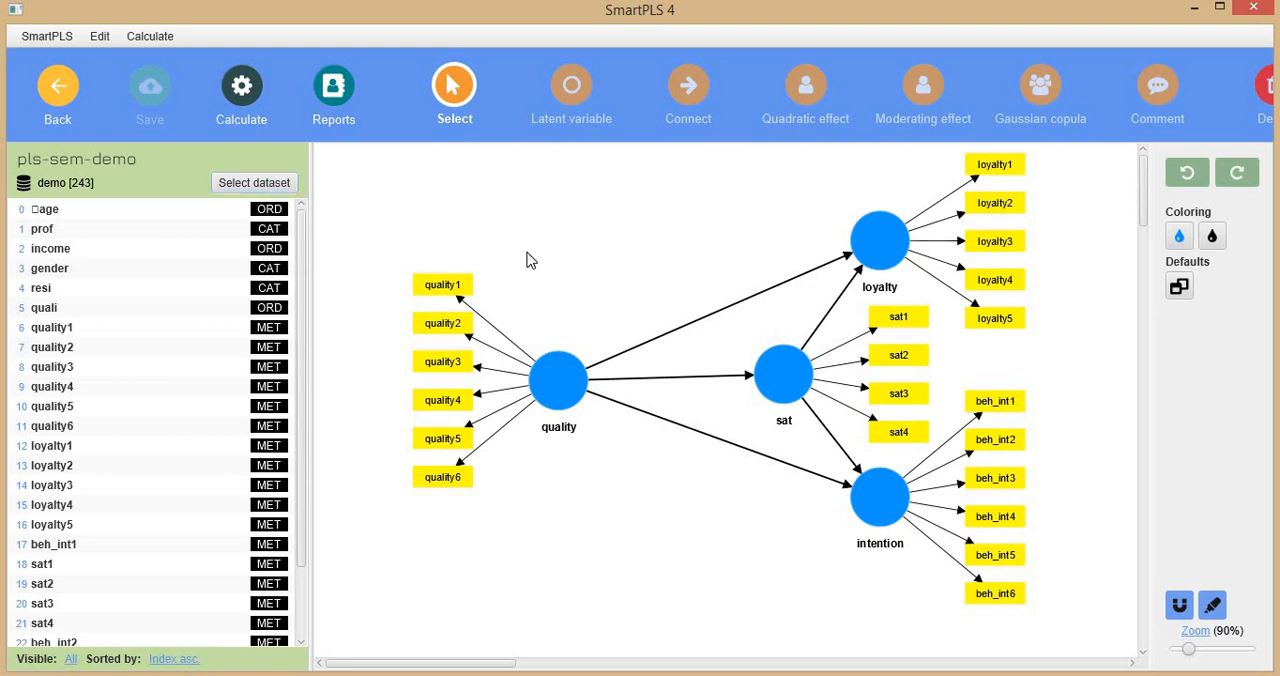
pyautogui.click(246, 106)
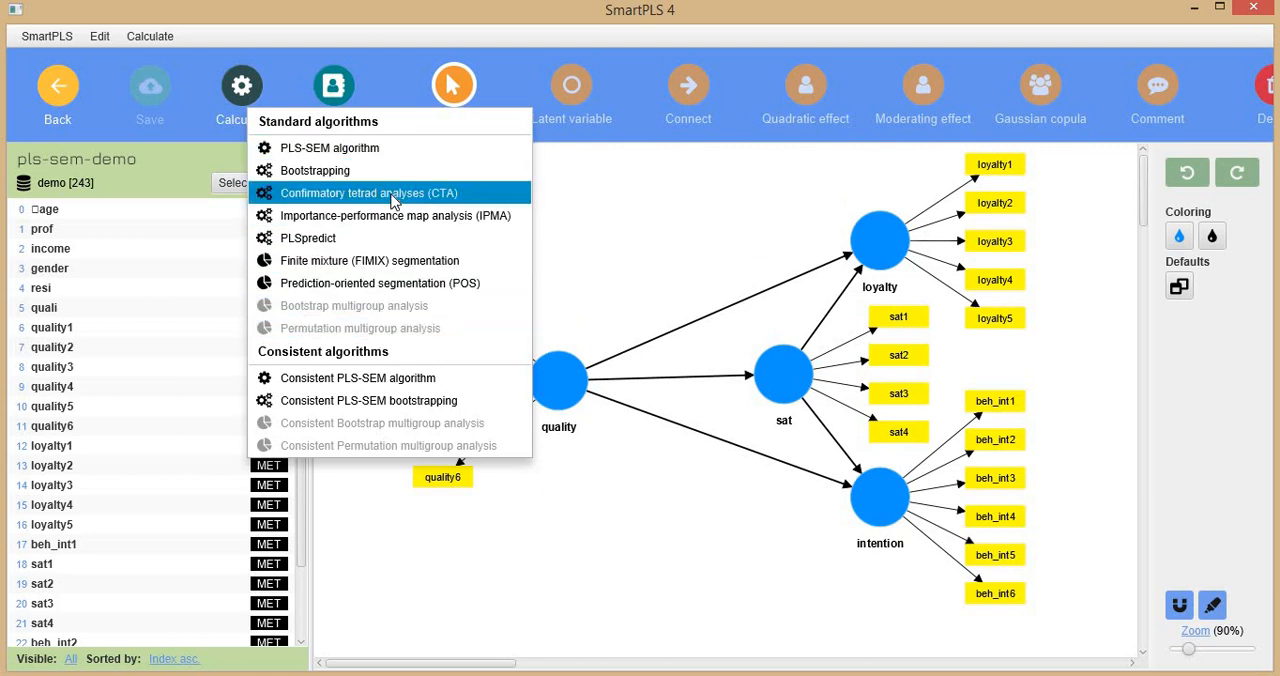
pyautogui.click(627, 217)
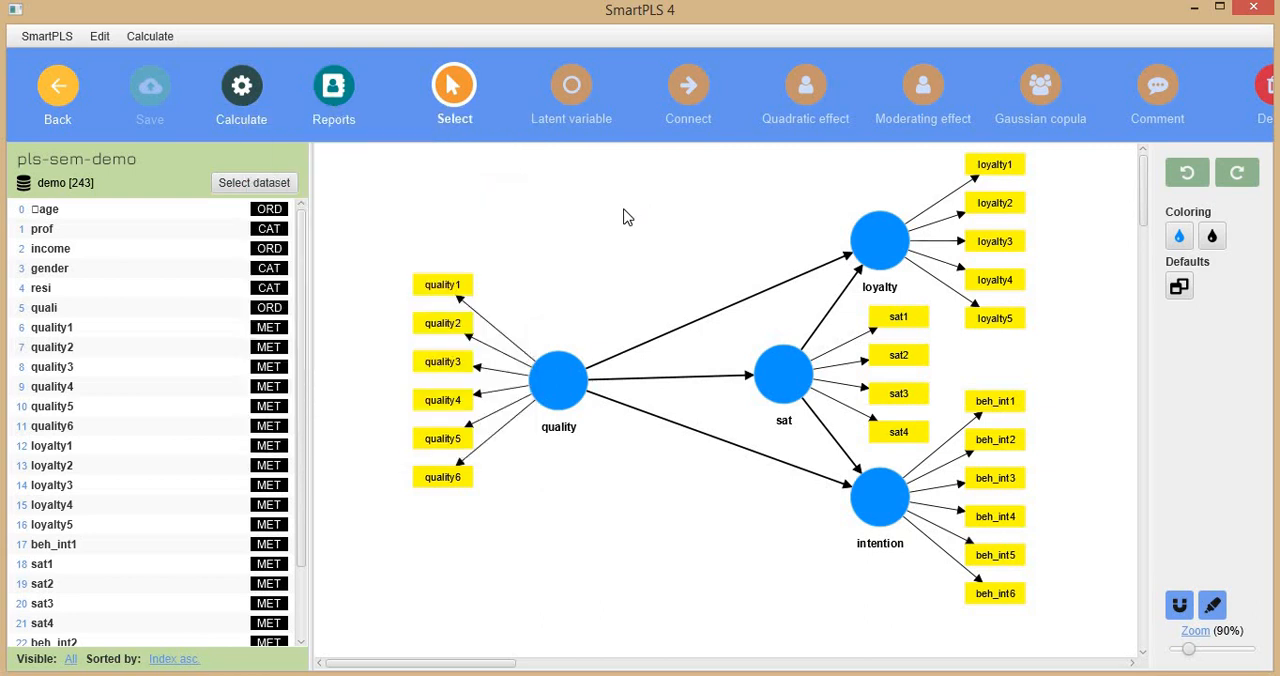
# Delete the paths from quality to sat, from sat to loyalty and from sat to intention.
pyautogui.click(716, 381)
pyautogui.press('Delete')
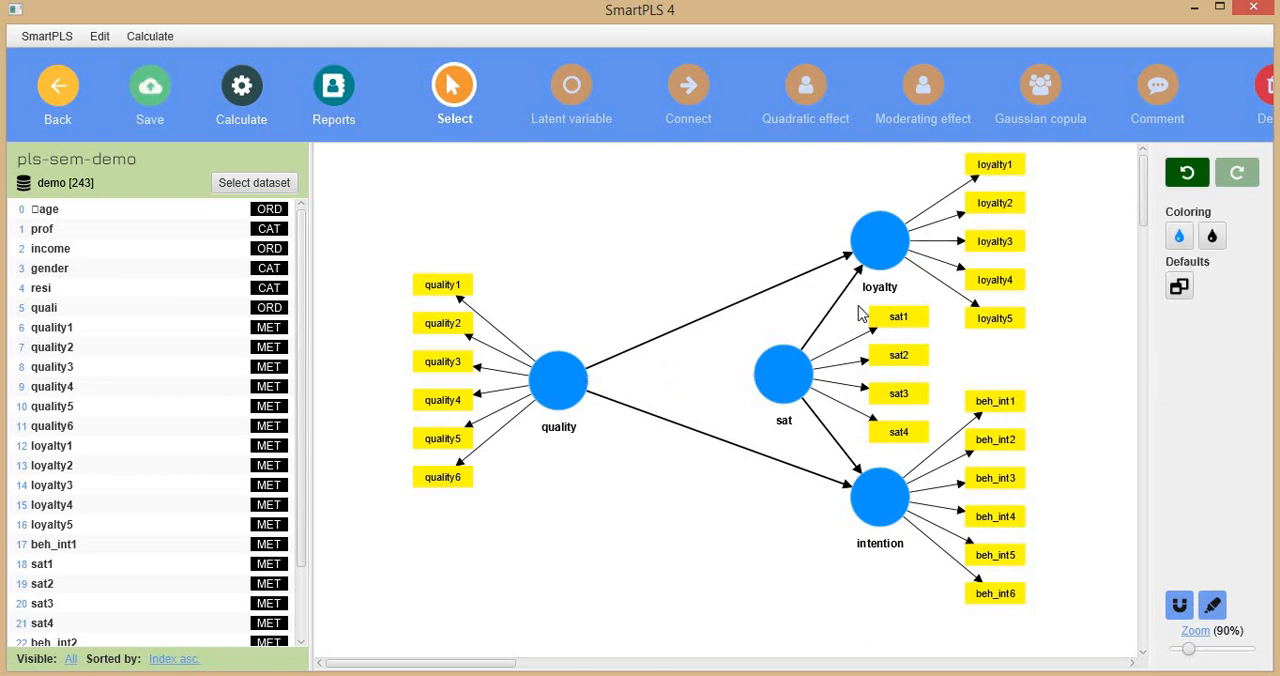
pyautogui.click(825, 320)
pyautogui.press('Delete')
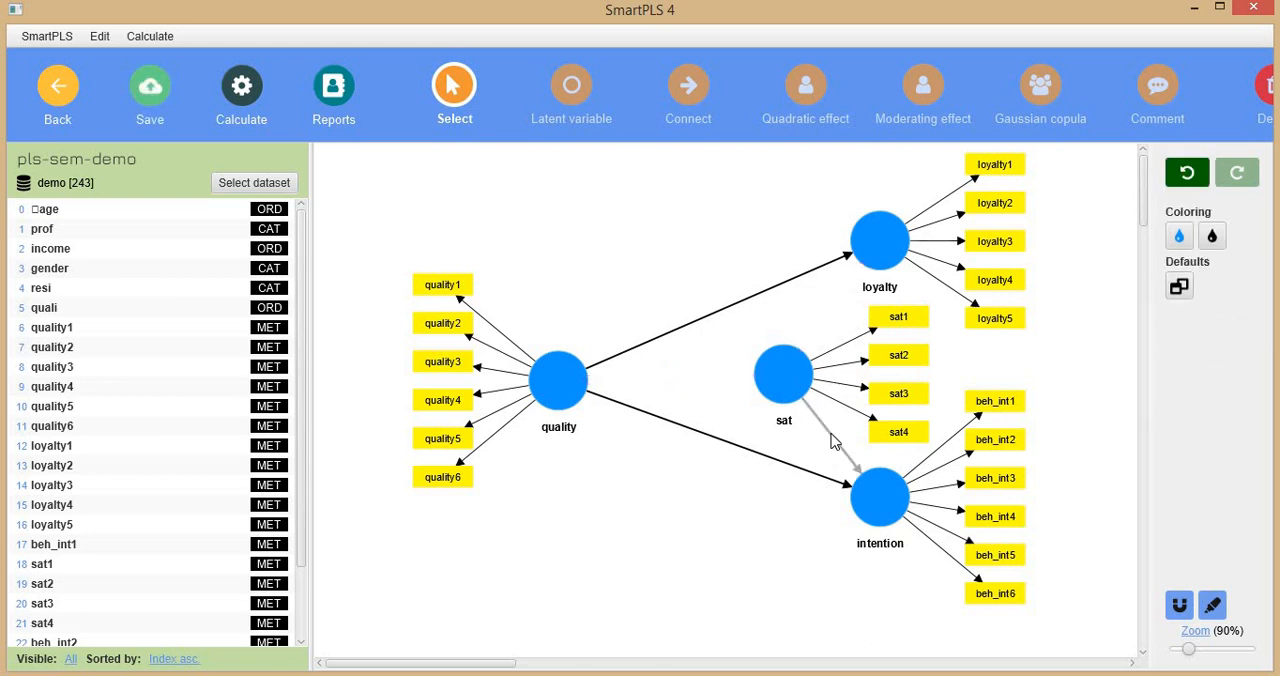
pyautogui.click(826, 430)
pyautogui.press('Delete')
# Move the sat construct above the quality-loyalty path and shift intention, loyalty and quality downward to make room.
pyautogui.click(784, 385)
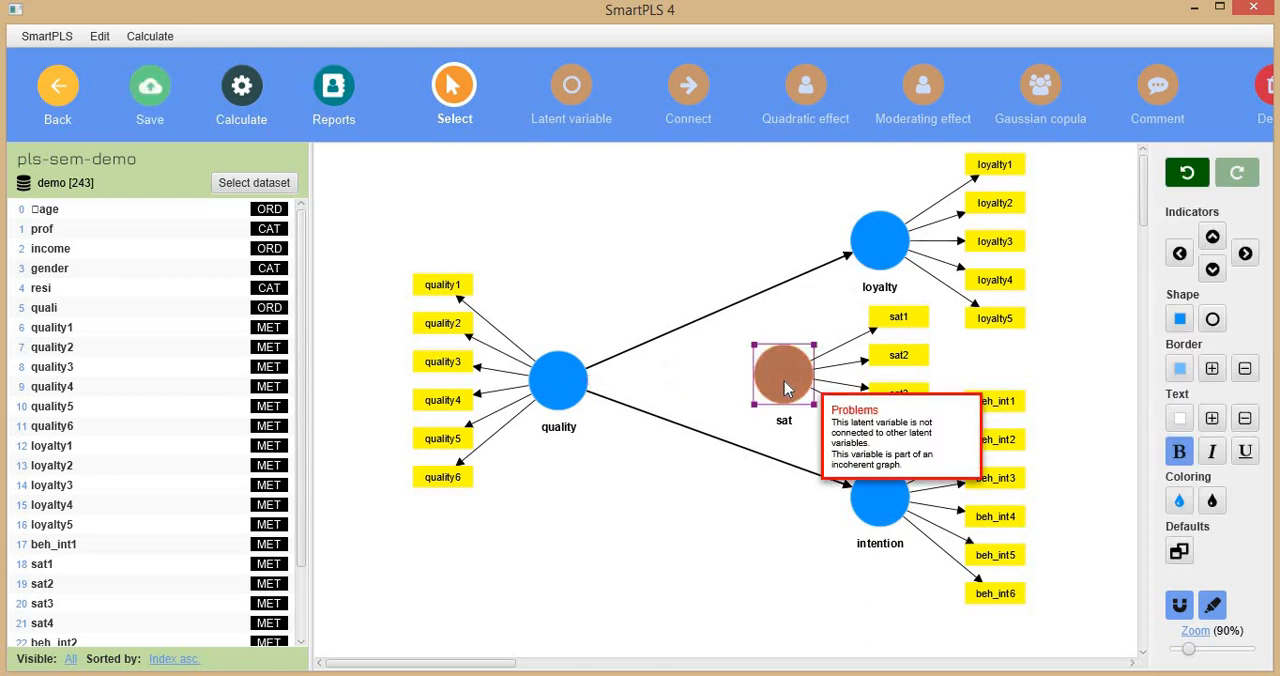
pyautogui.moveTo(784, 381); pyautogui.dragTo(659, 221)
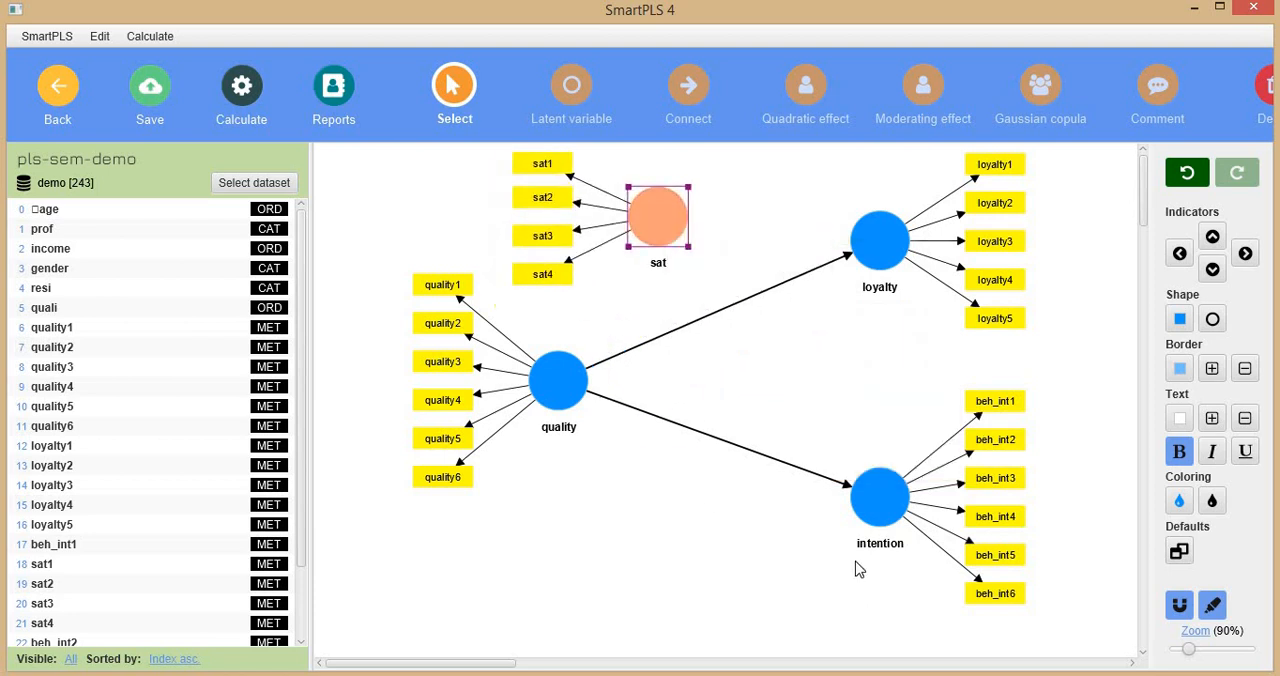
pyautogui.moveTo(891, 577); pyautogui.dragTo(915, 615)
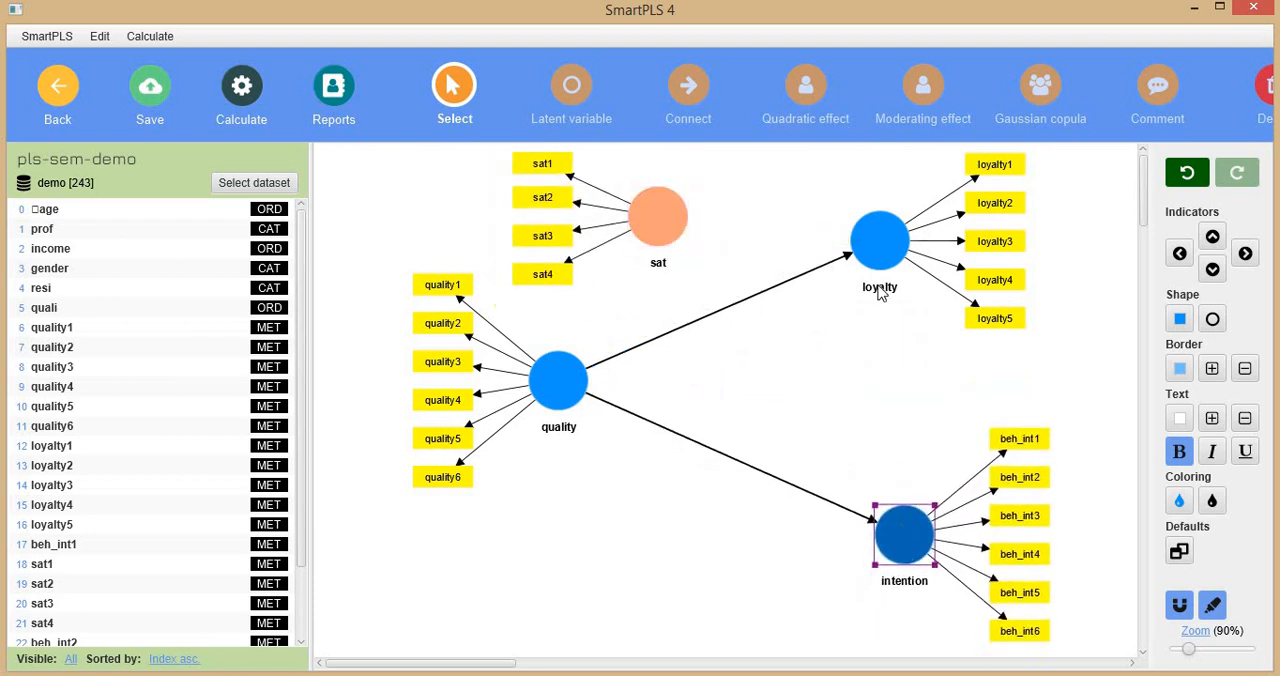
pyautogui.moveTo(880, 290); pyautogui.dragTo(900, 350)
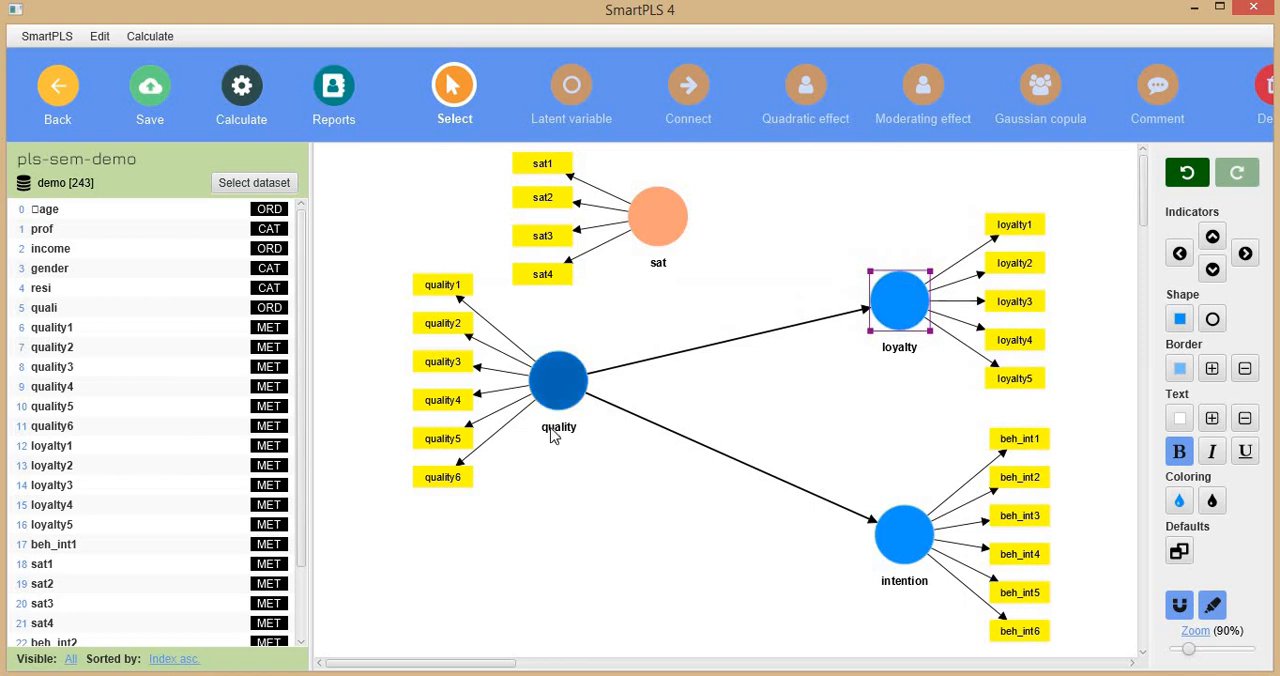
pyautogui.moveTo(553, 436); pyautogui.dragTo(556, 436)
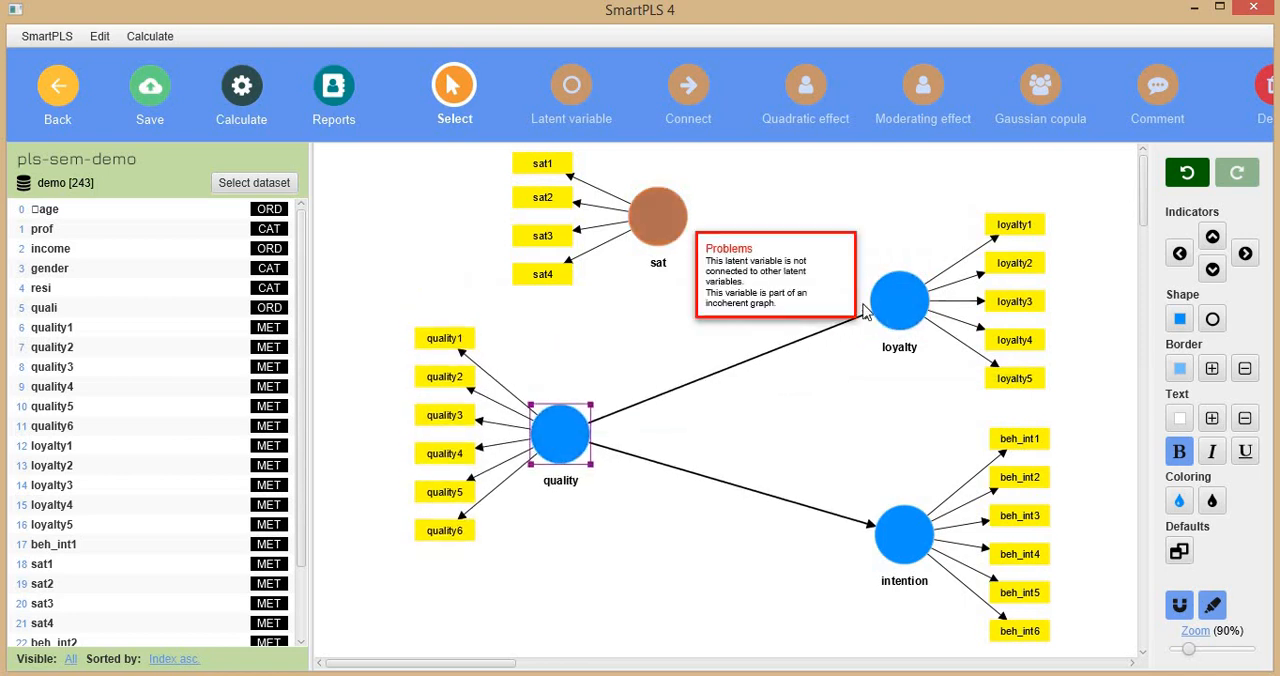
pyautogui.click(898, 300)
pyautogui.rightClick(896, 305)
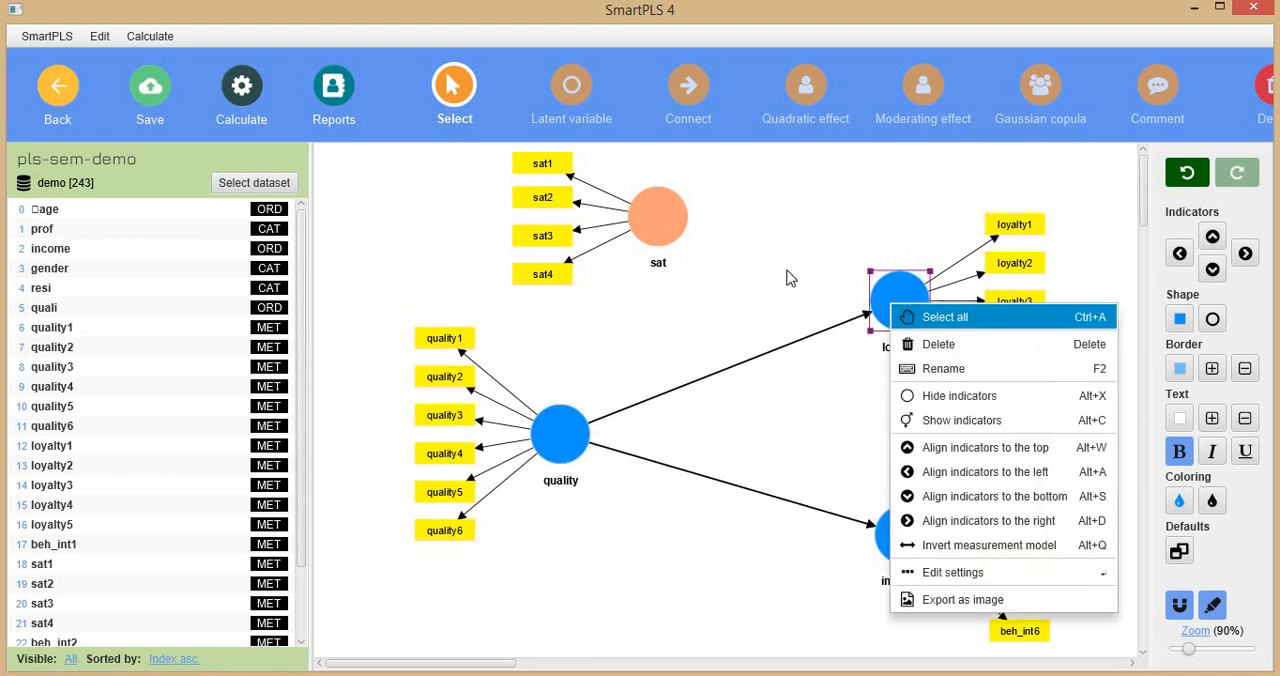
pyautogui.click(790, 278)
# Connect sat as a moderator to the quality-to-loyalty and quality-to-intention paths.
pyautogui.click(682, 115)
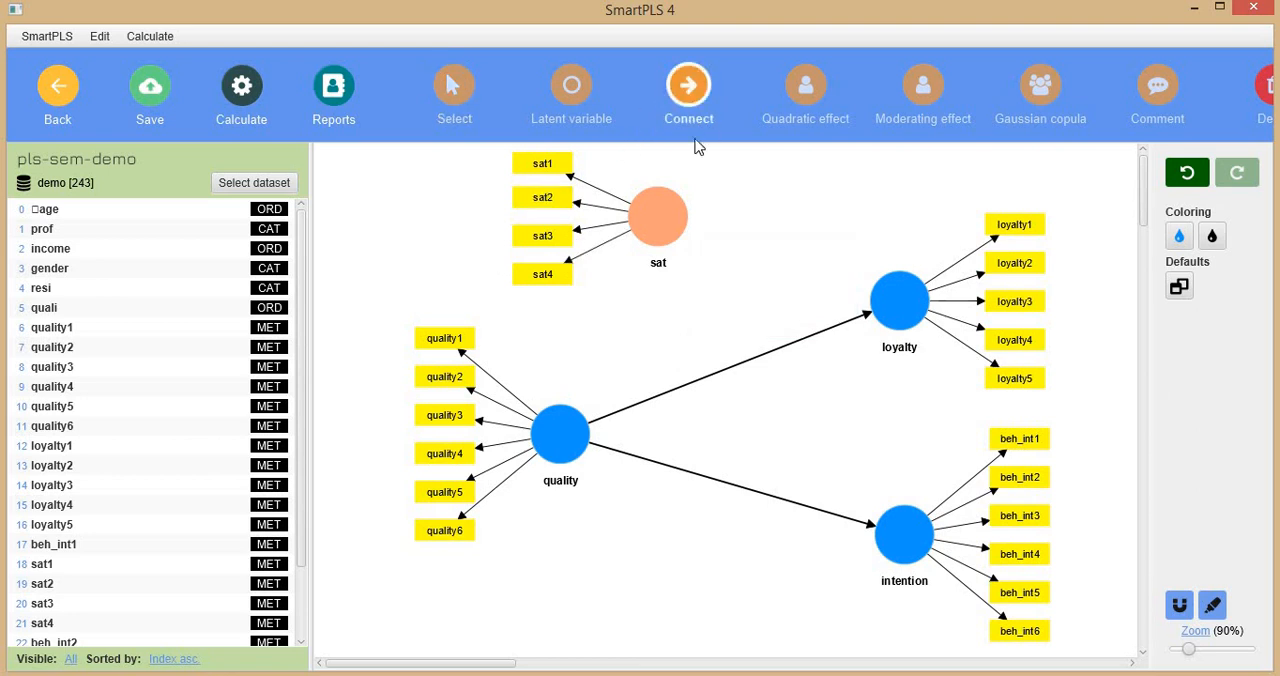
pyautogui.moveTo(658, 215); pyautogui.dragTo(756, 500)
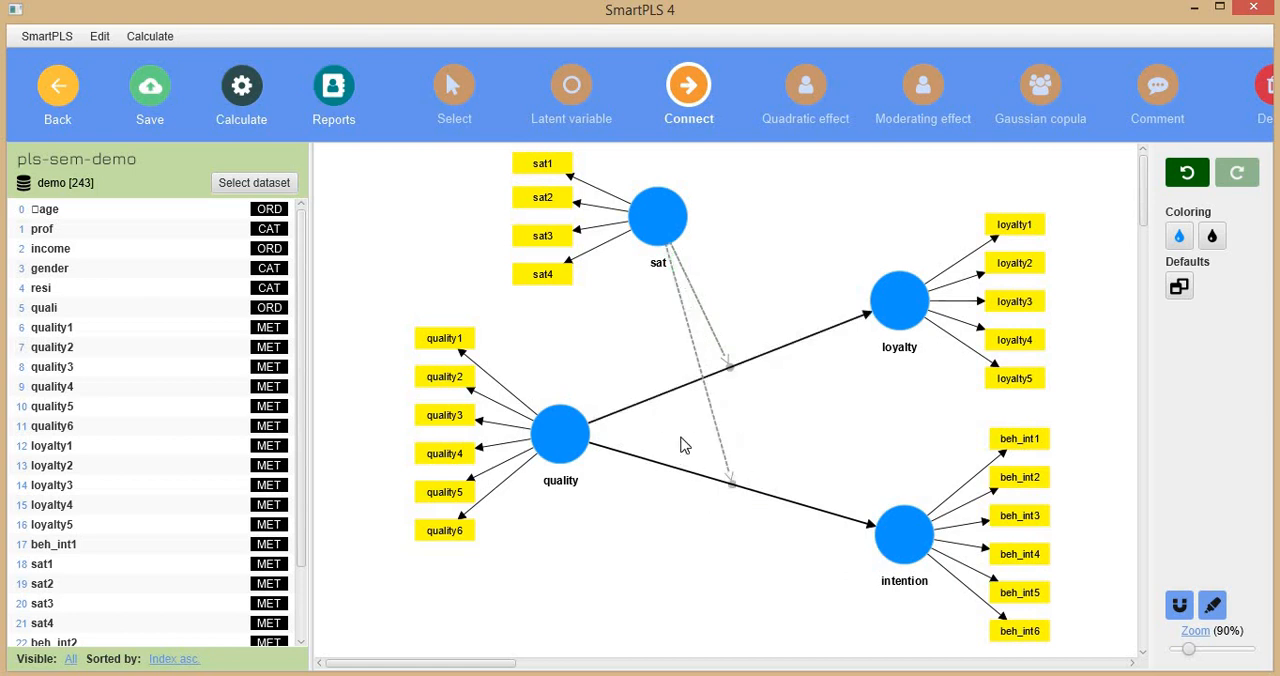
# Run the PLS-SEM algorithm with the Path weighting scheme, Standardized results and Default initial weights.
pyautogui.click(250, 112)
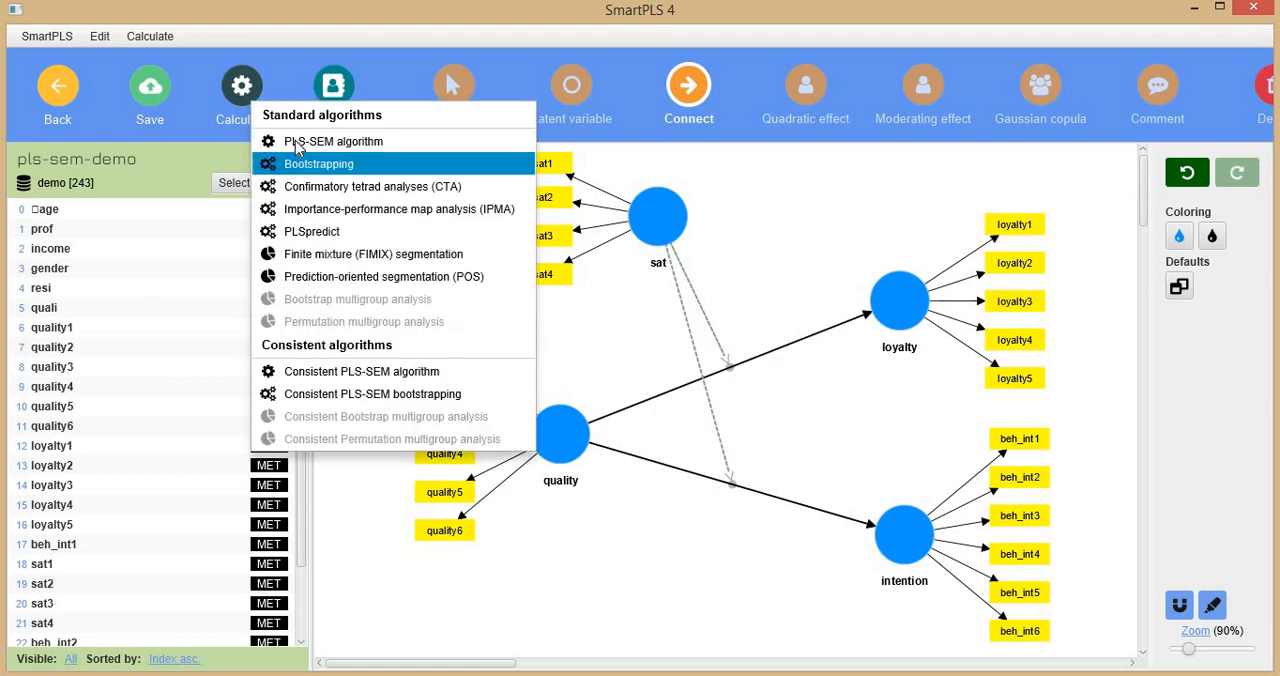
pyautogui.click(297, 143)
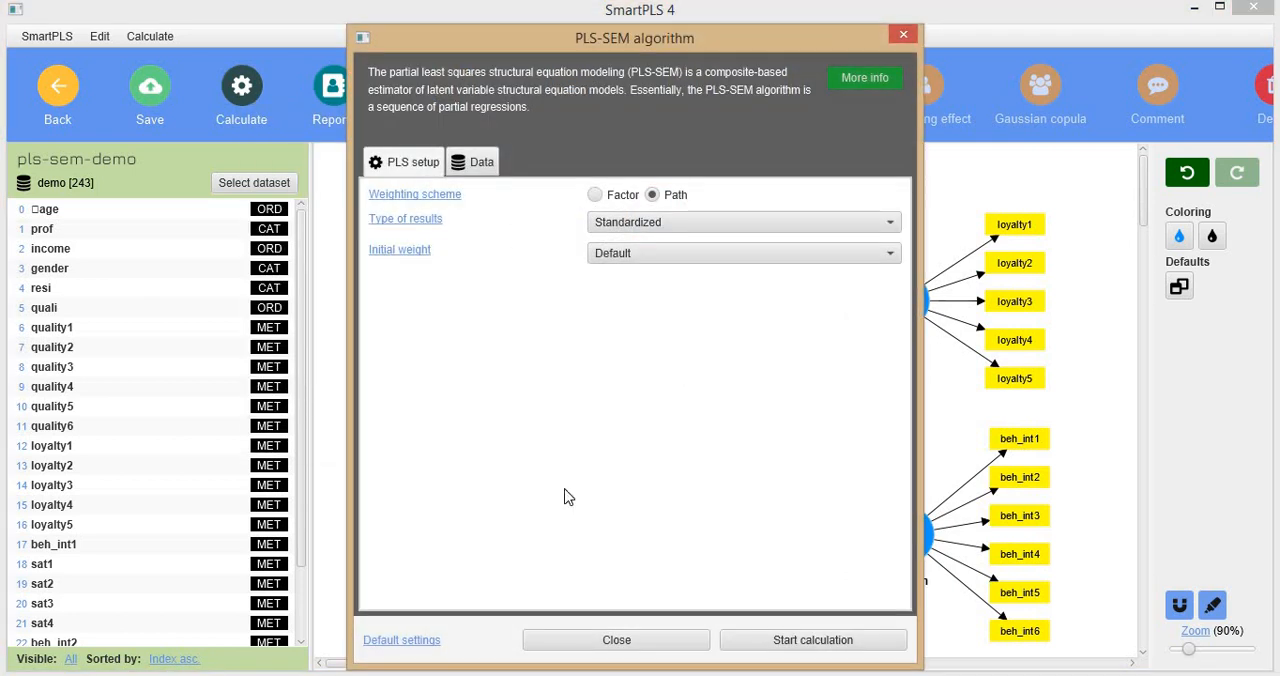
pyautogui.click(779, 643)
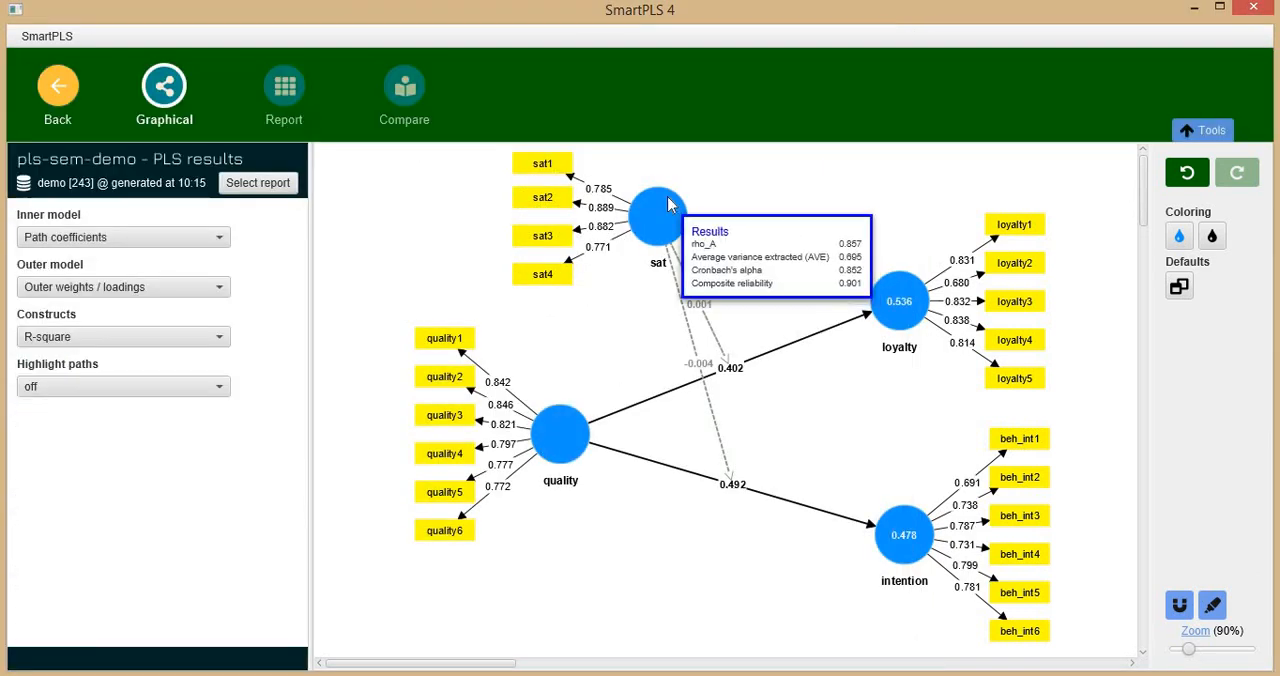
# Examine the sat x quality simple slope chart for intention and the path coefficients matrix in the PLS report.
pyautogui.moveTo(652, 226)
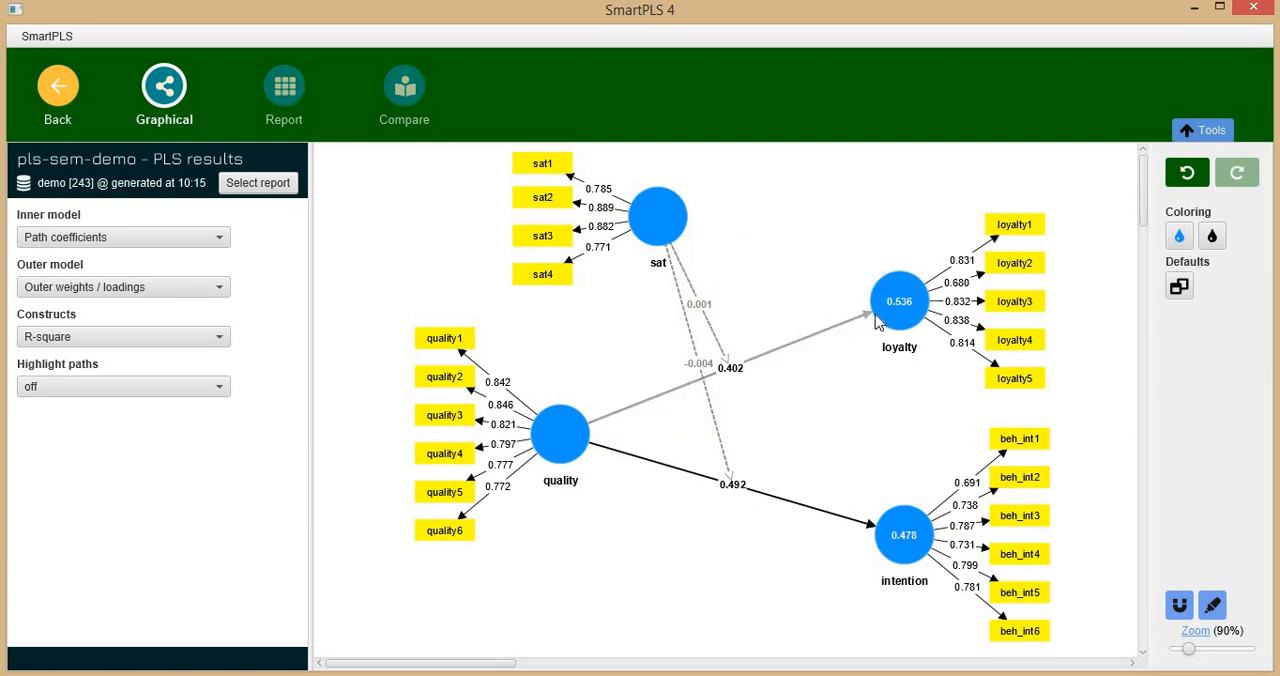
pyautogui.click(300, 112)
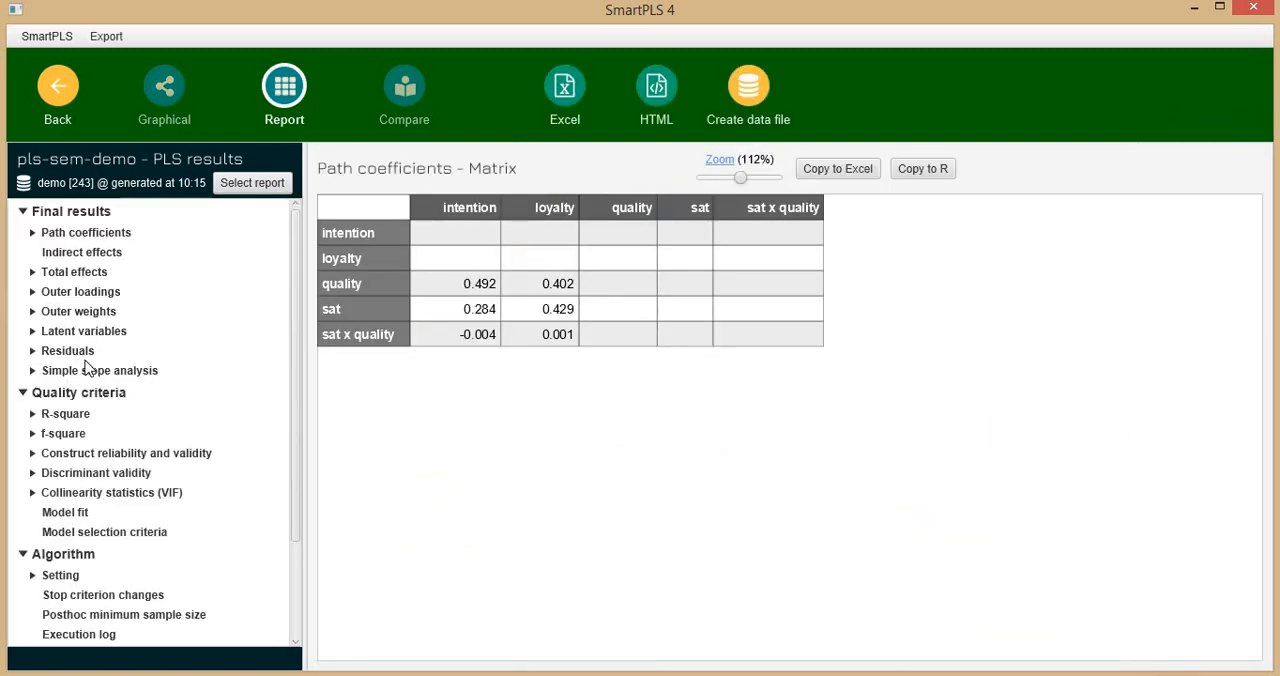
pyautogui.click(90, 369)
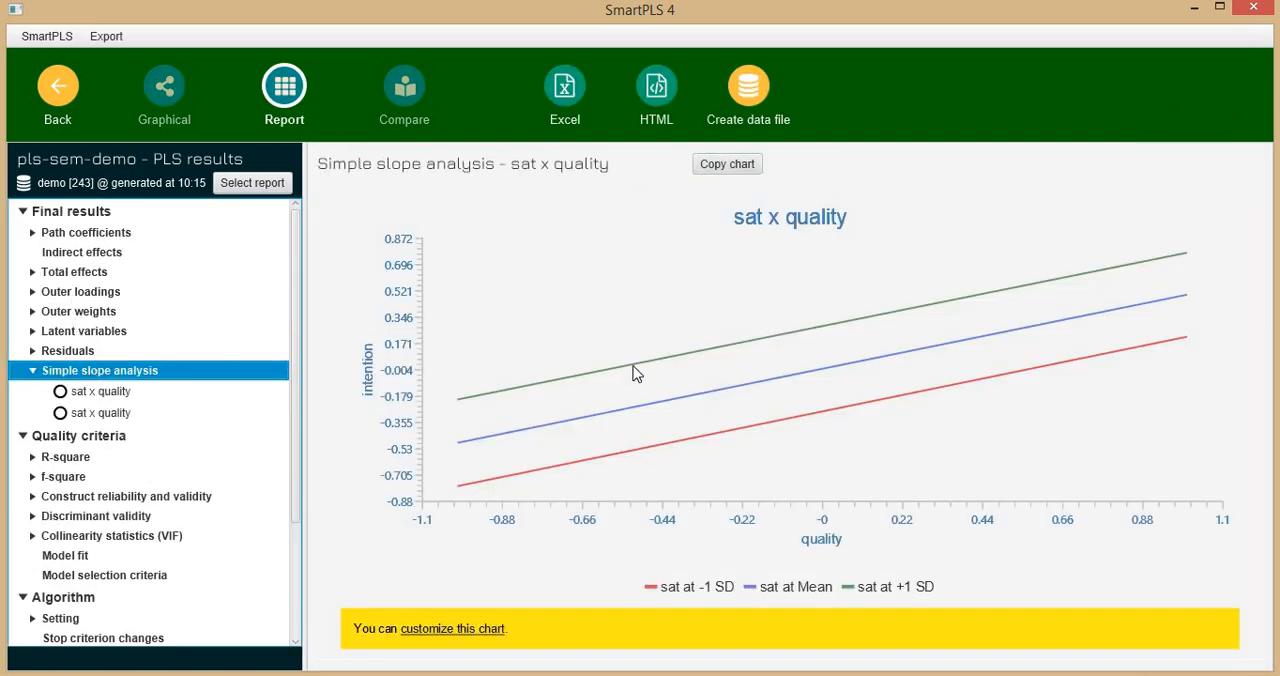
pyautogui.click(123, 393)
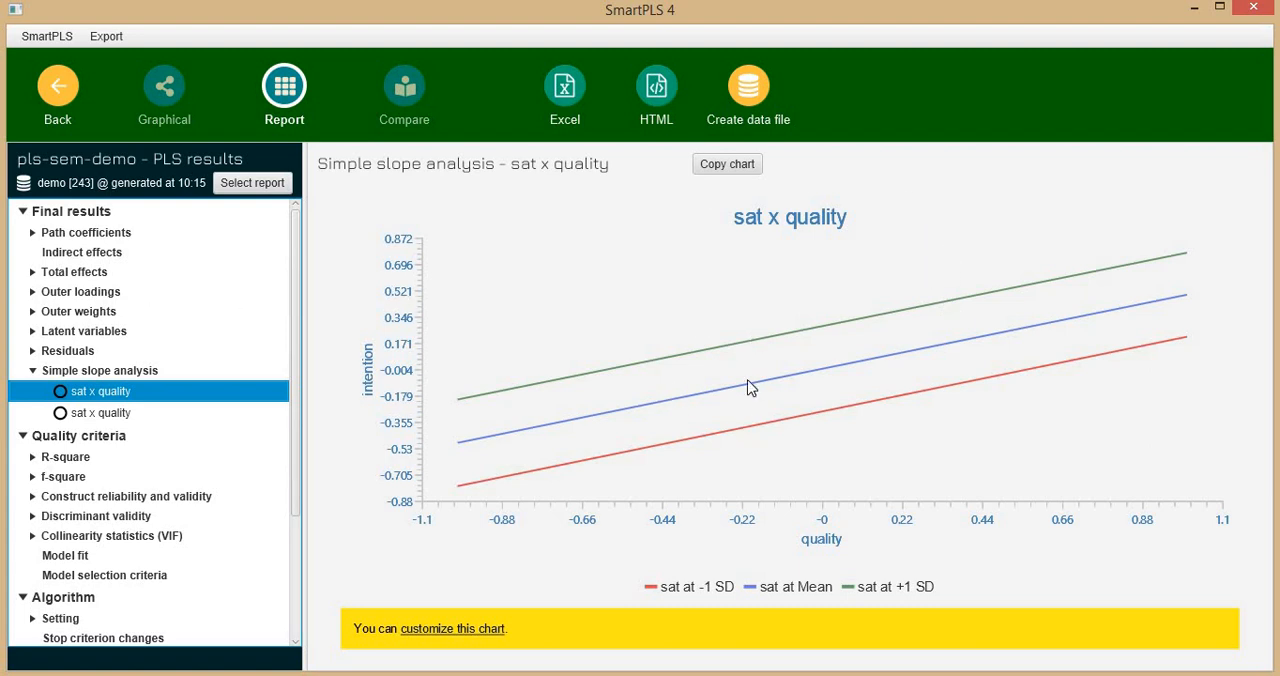
pyautogui.click(86, 236)
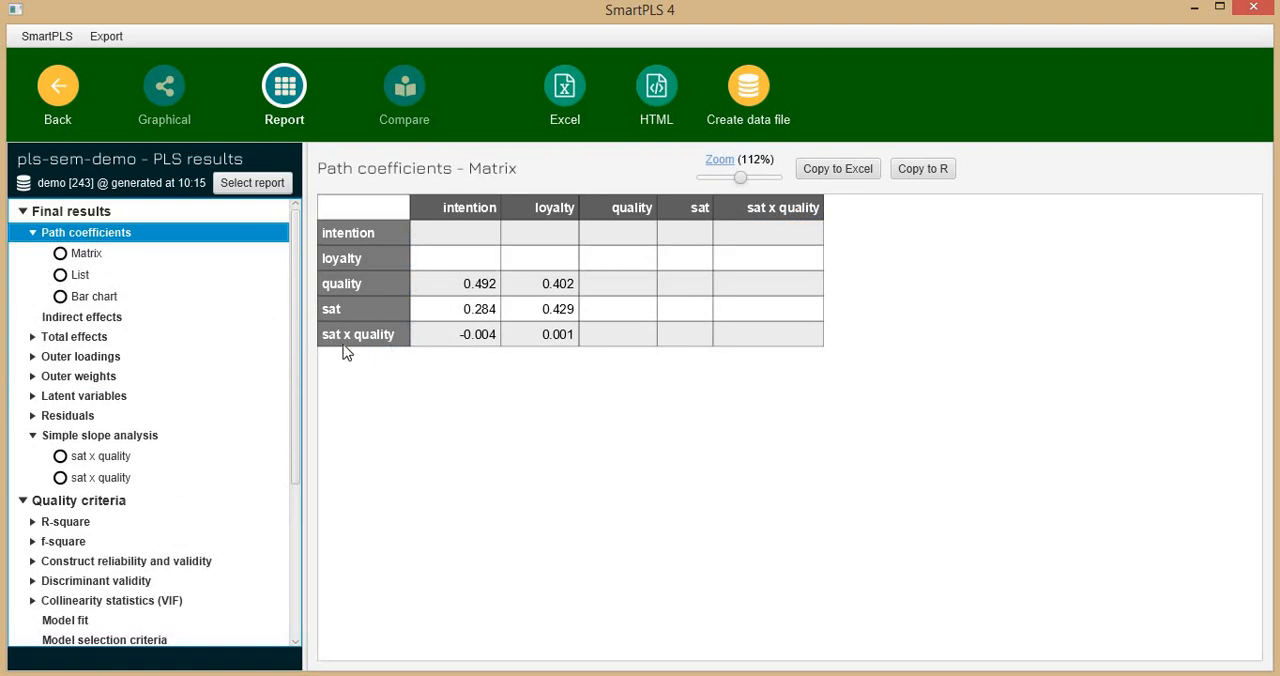
pyautogui.click(470, 342)
# Return to the model, run bootstrapping on it and open the report of path coefficients with T and p values.
pyautogui.click(168, 106)
pyautogui.click(62, 98)
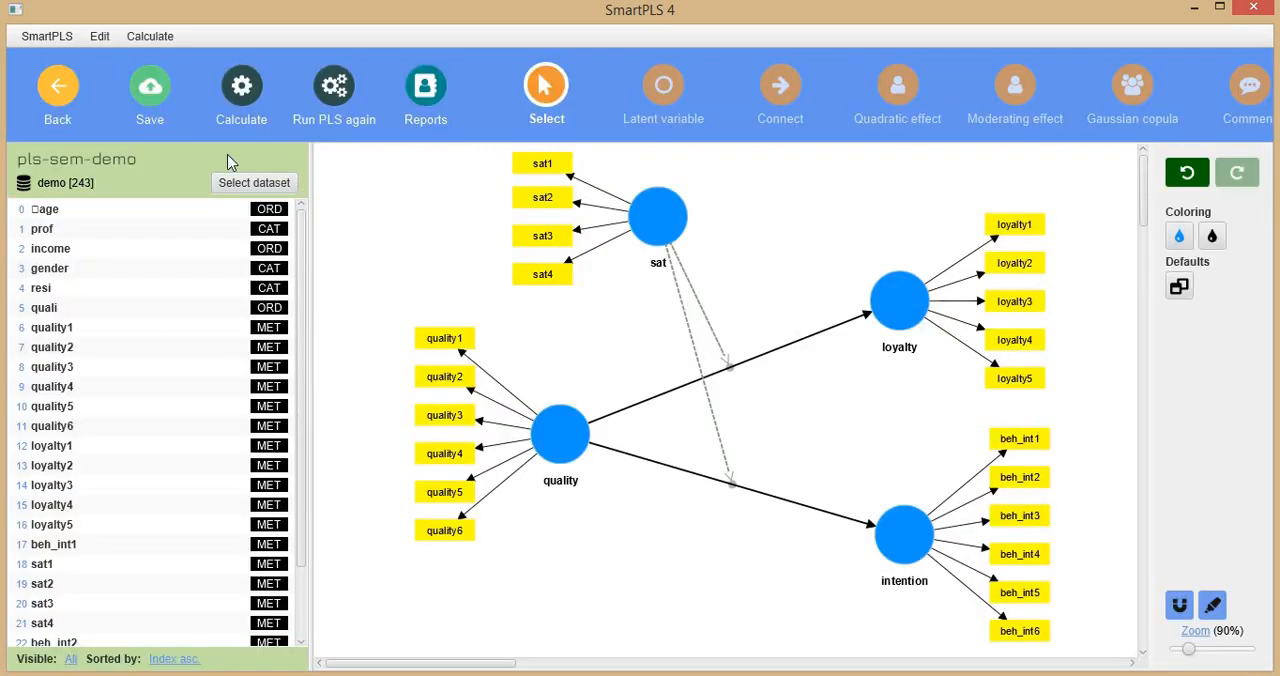
pyautogui.click(258, 88)
pyautogui.click(345, 143)
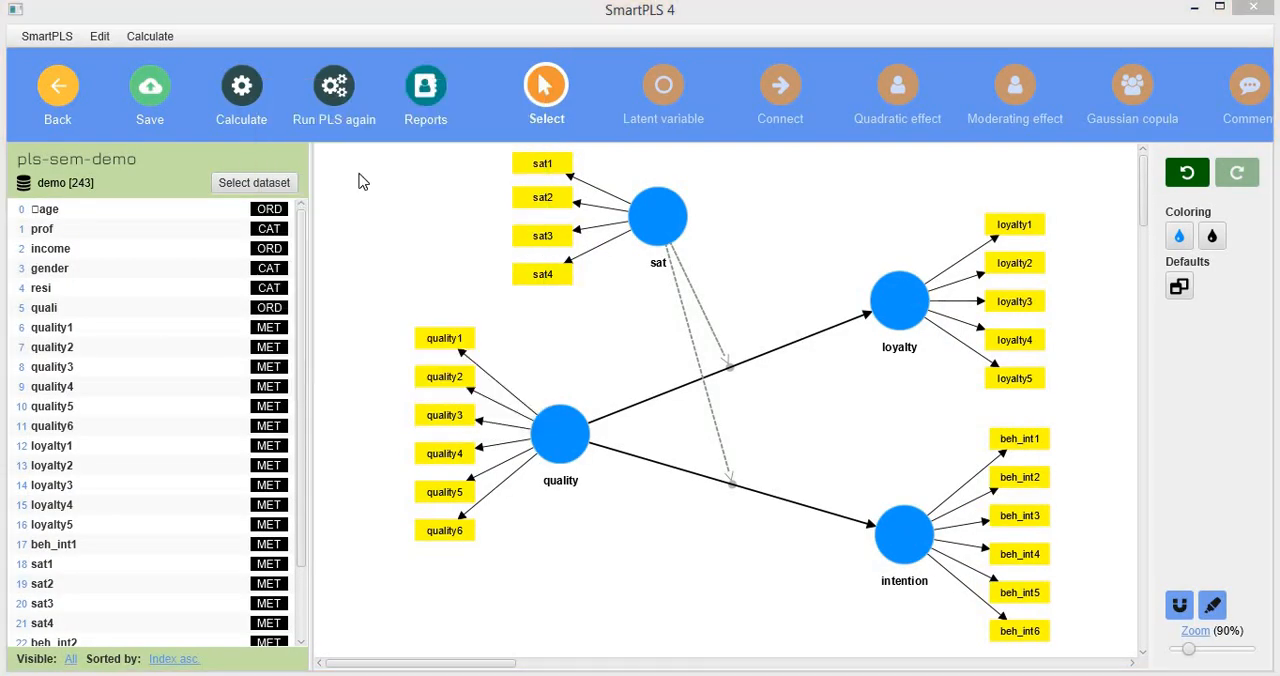
pyautogui.click(866, 641)
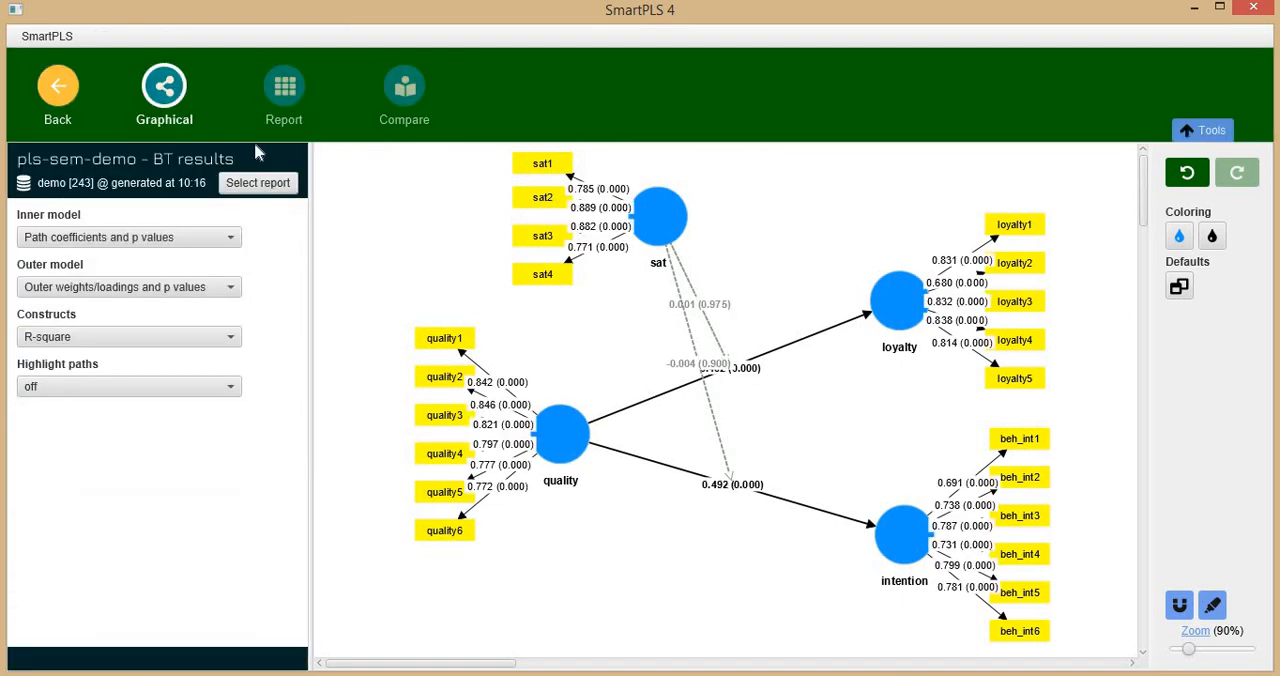
pyautogui.click(300, 95)
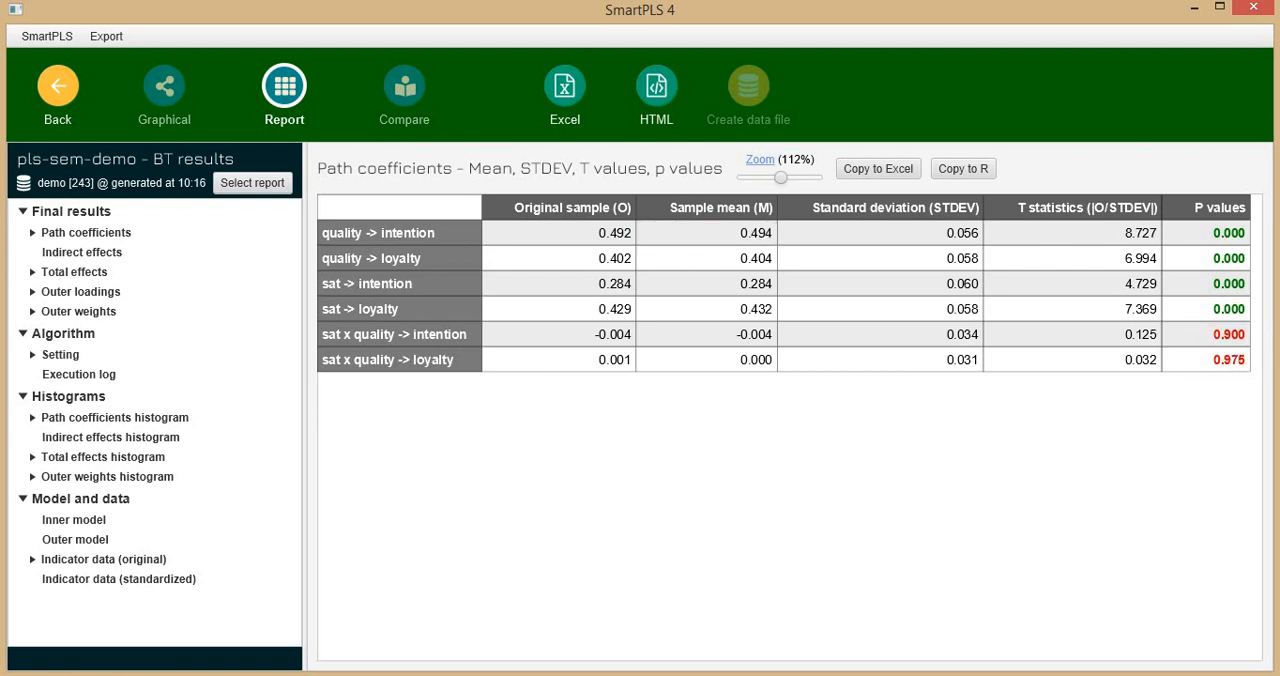
# Close the pls-sem-demo model without saving its changes and open the process-demo model from the demo project.
pyautogui.click(56, 93)
pyautogui.click(58, 92)
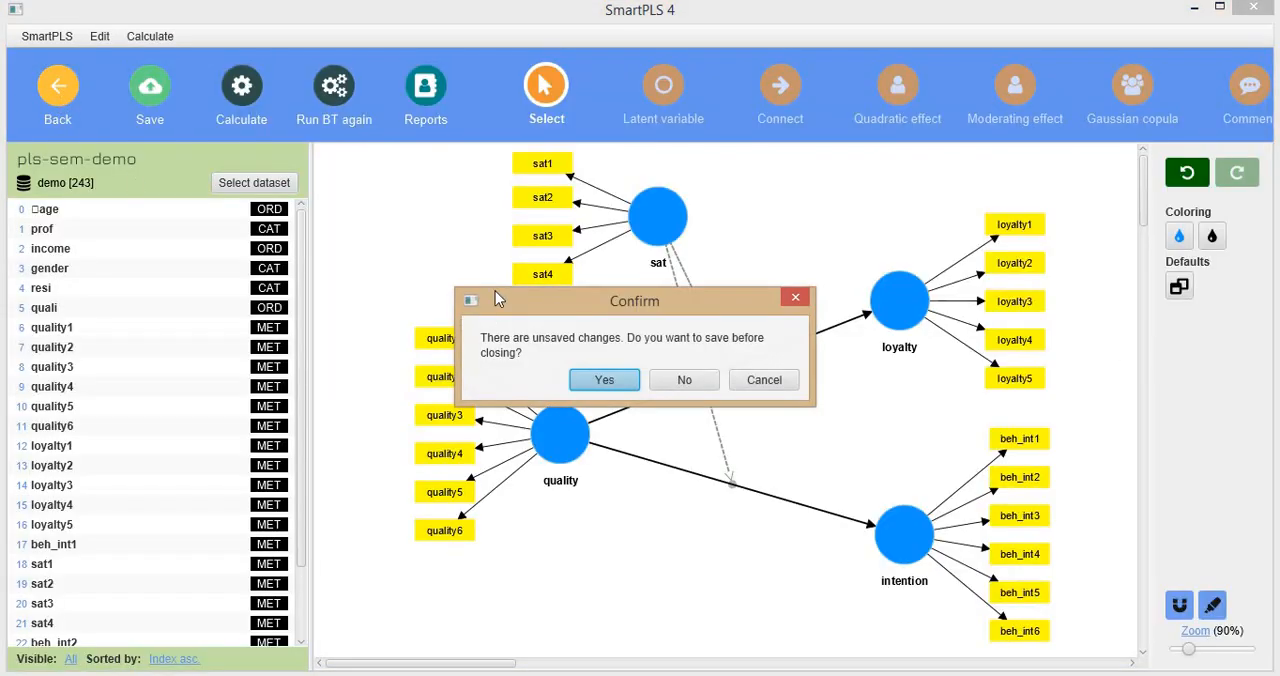
pyautogui.click(682, 382)
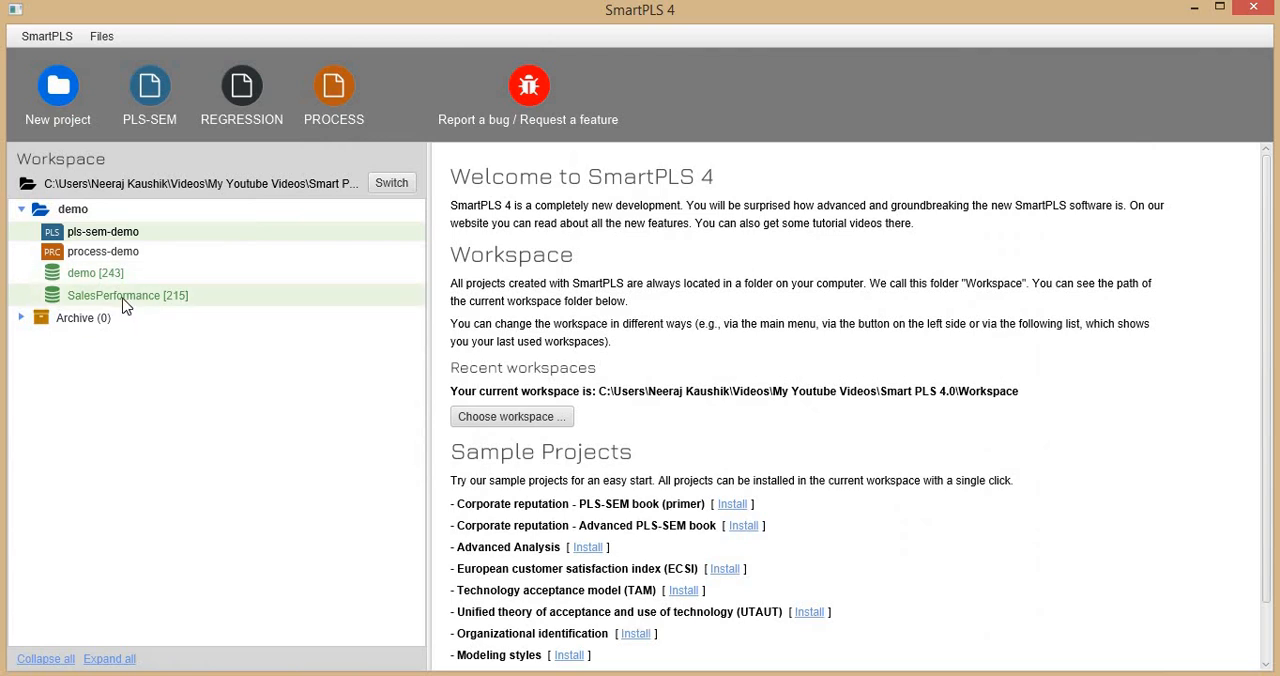
pyautogui.click(100, 253)
pyautogui.doubleClick(100, 255)
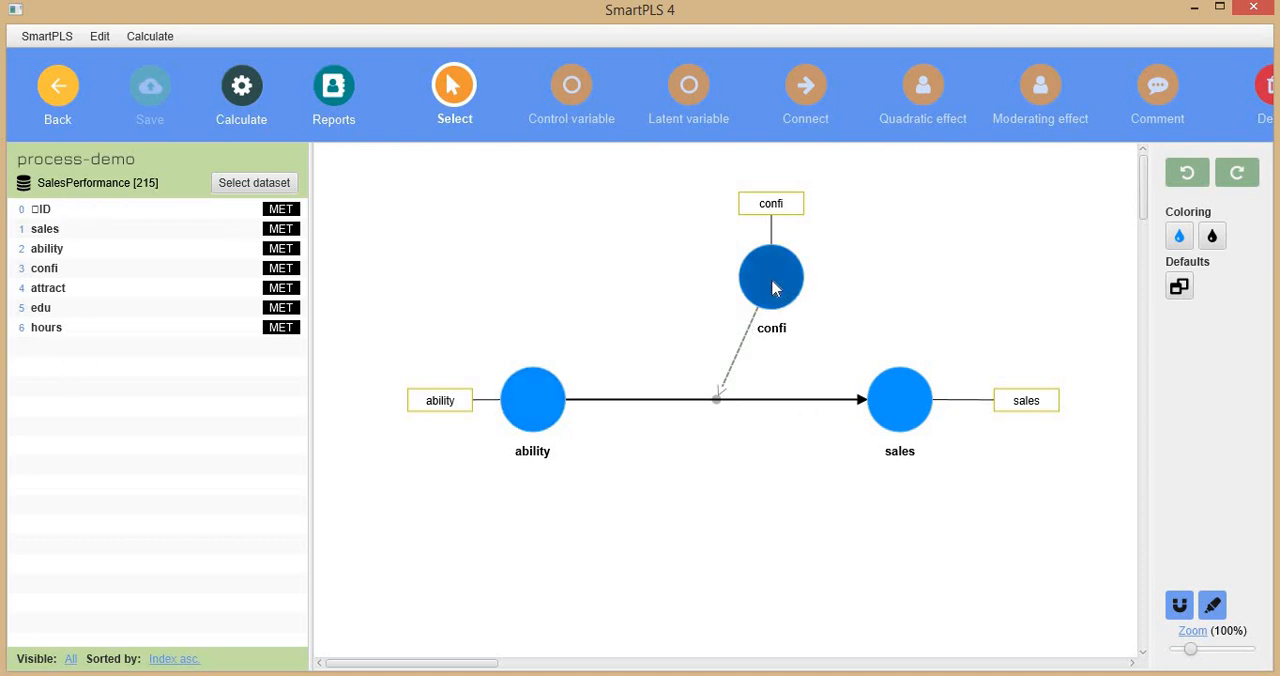
# Rename the confi construct as mod and reposition it directly above the middle of the ability-to-sales path.
pyautogui.moveTo(773, 288); pyautogui.dragTo(706, 274)
pyautogui.doubleClick(703, 274)
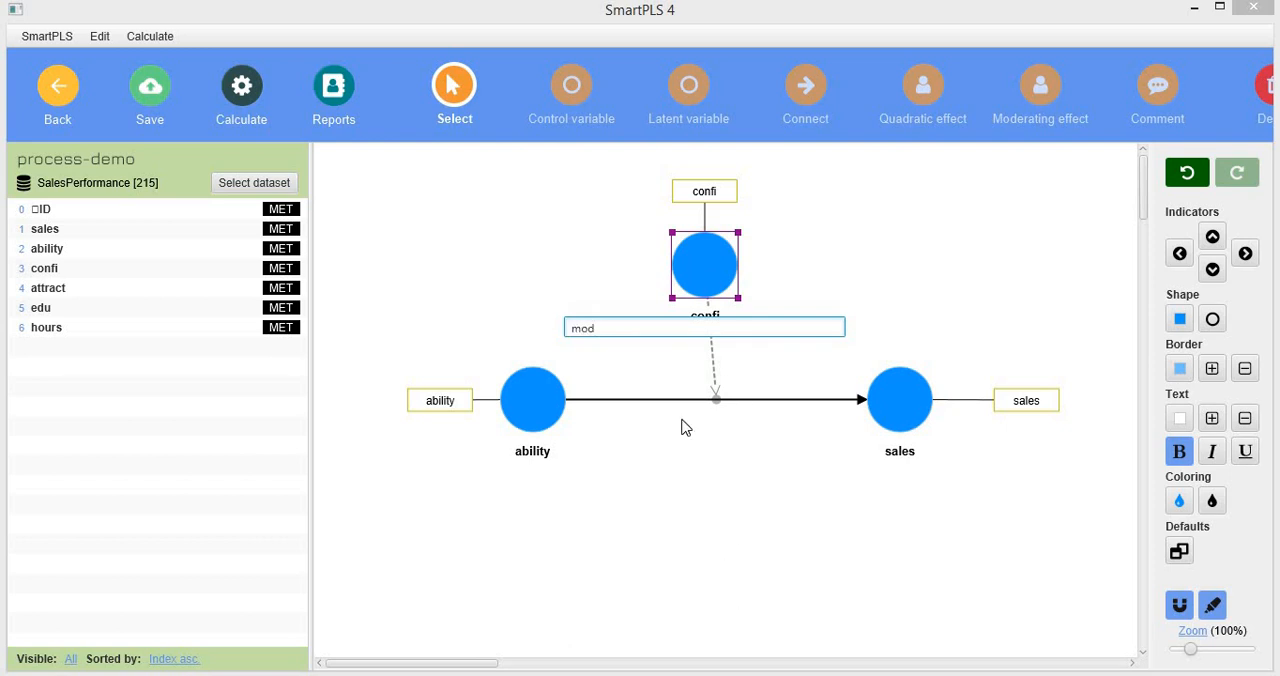
pyautogui.press('Return')
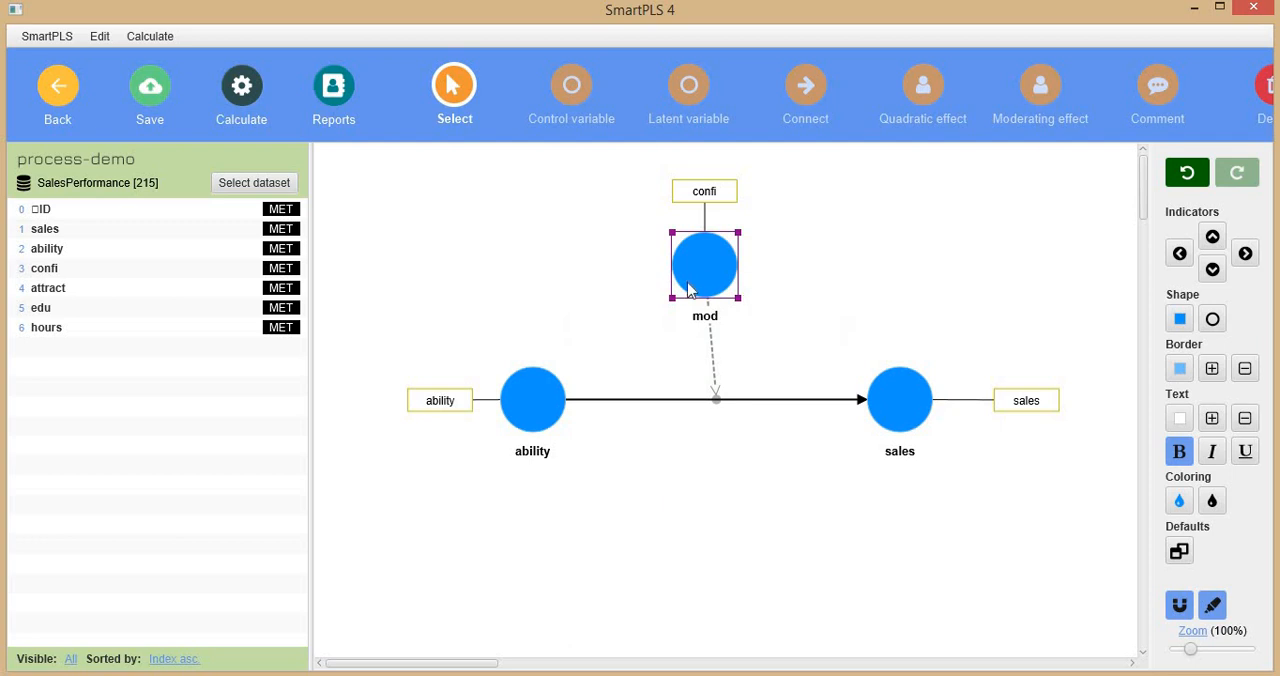
pyautogui.moveTo(700, 286); pyautogui.dragTo(705, 302)
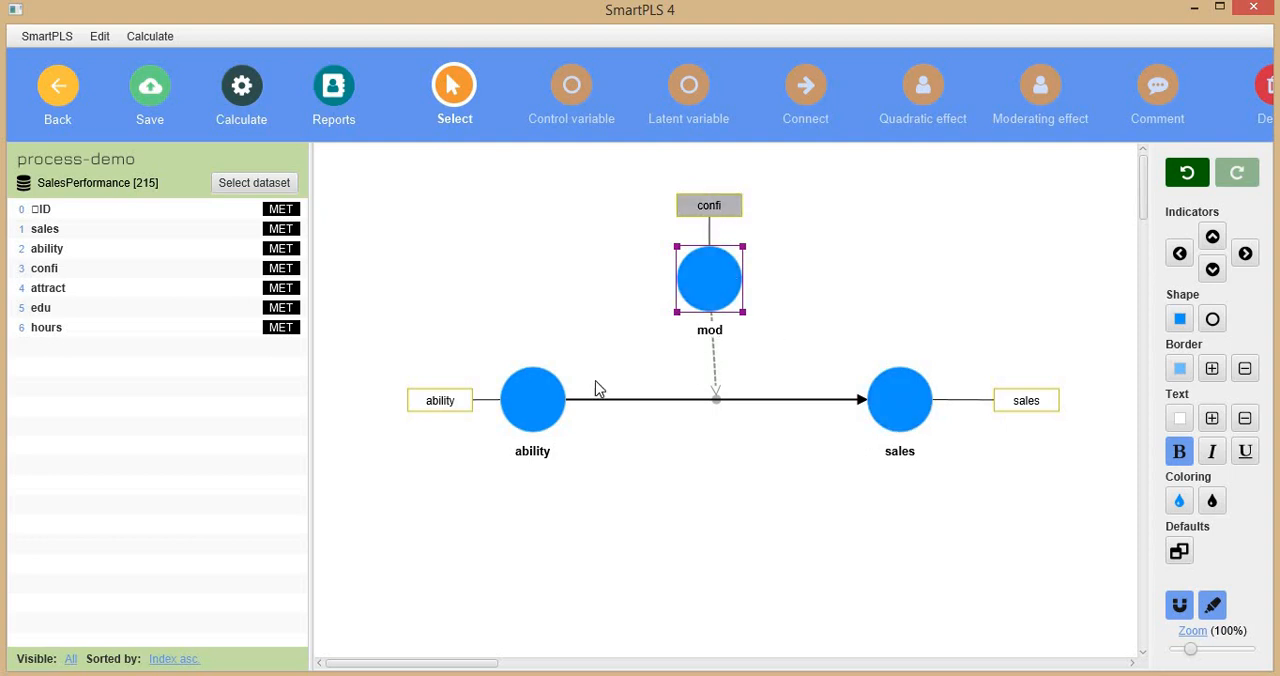
# Run path analysis with the Standardized data metric and control variables considered, and open its simple slope chart for mod x ability.
pyautogui.click(240, 95)
pyautogui.click(282, 128)
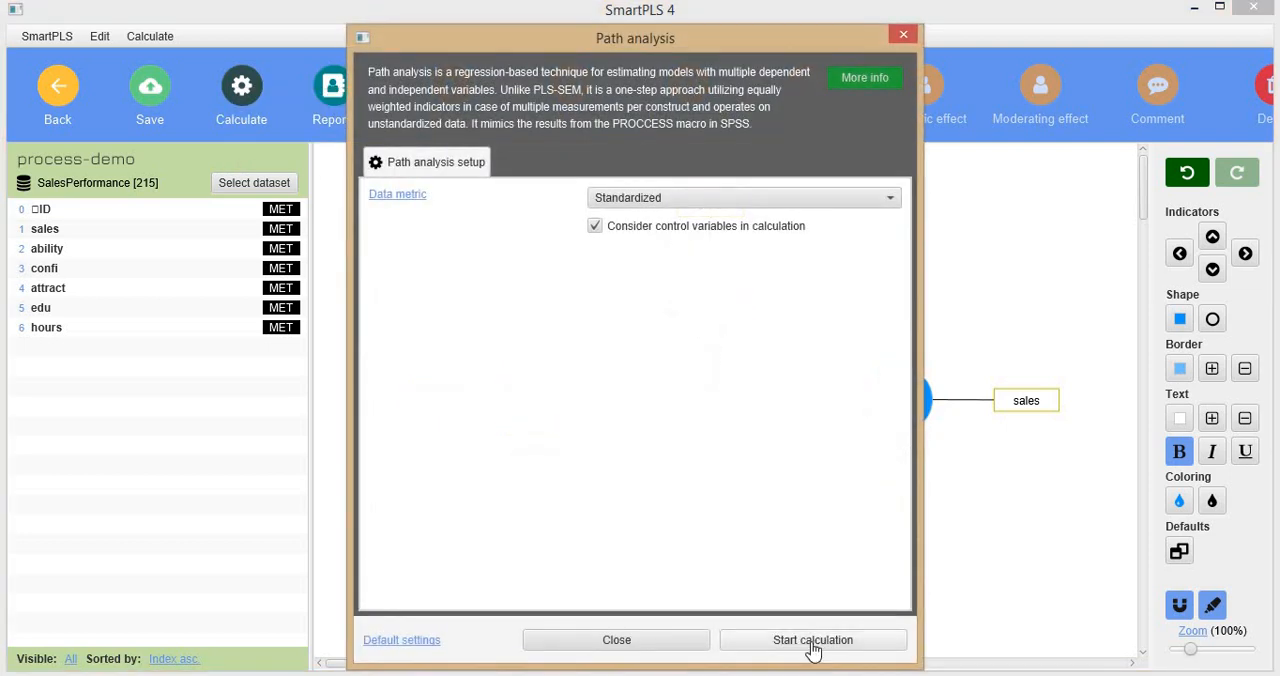
pyautogui.click(814, 645)
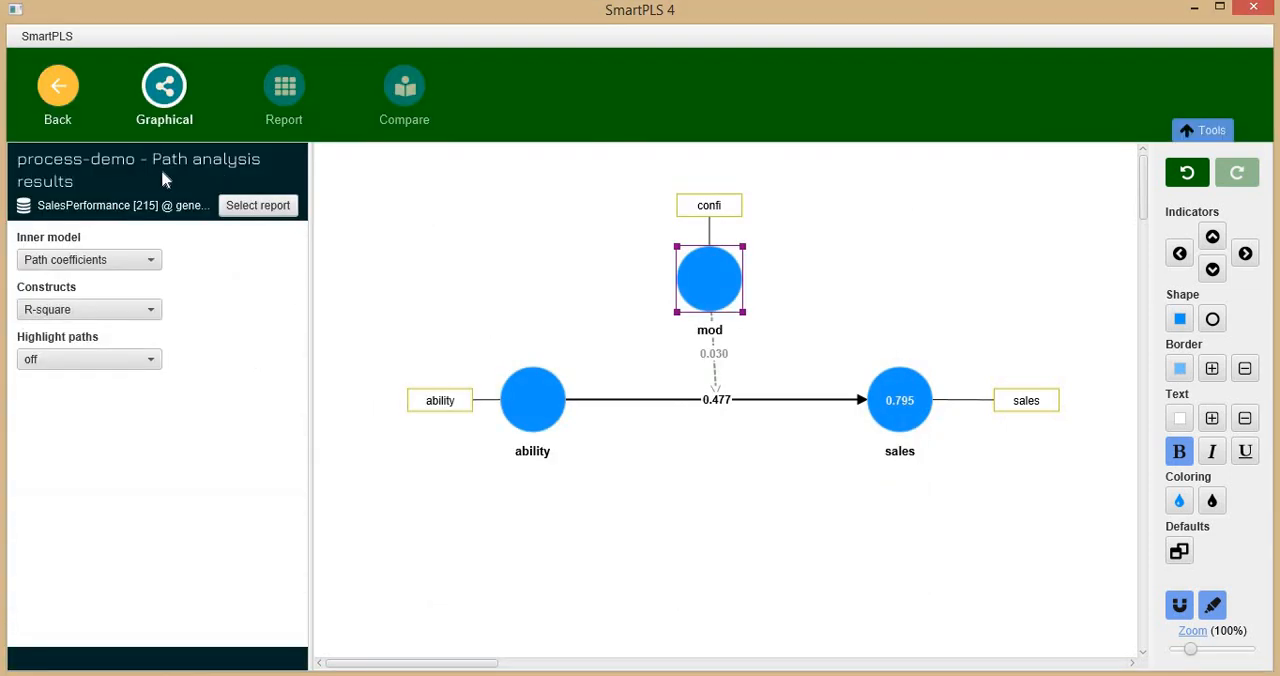
pyautogui.click(285, 92)
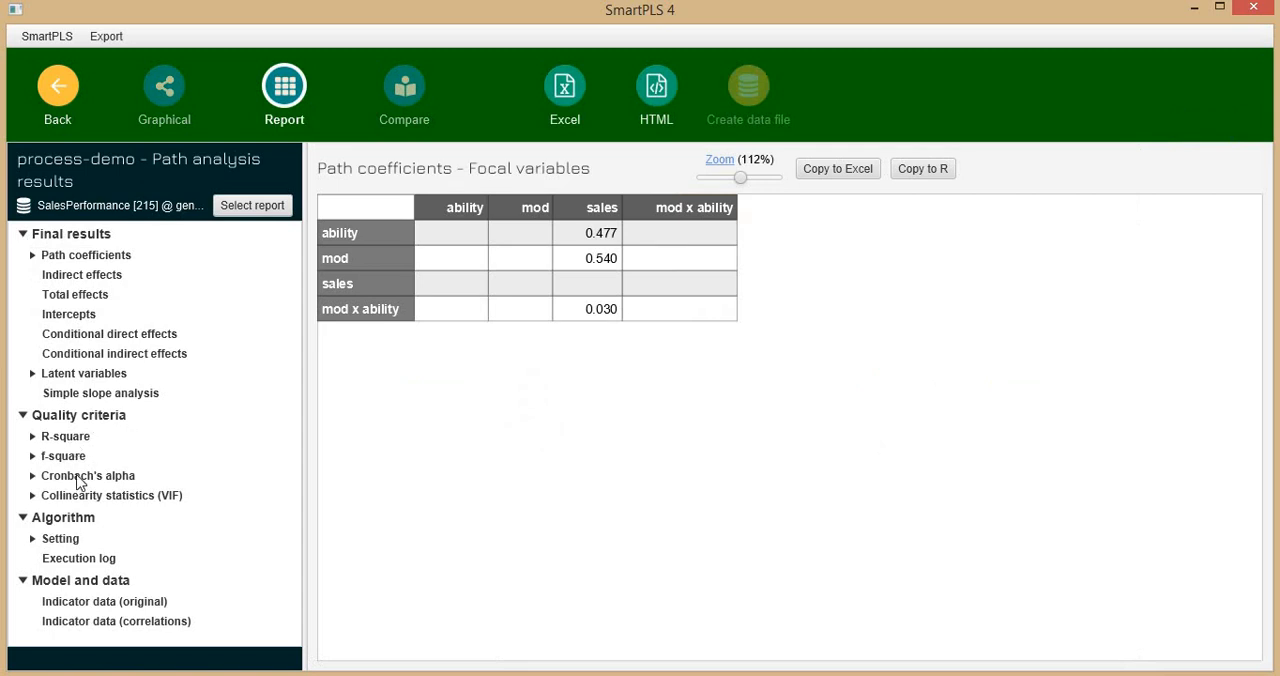
pyautogui.click(118, 393)
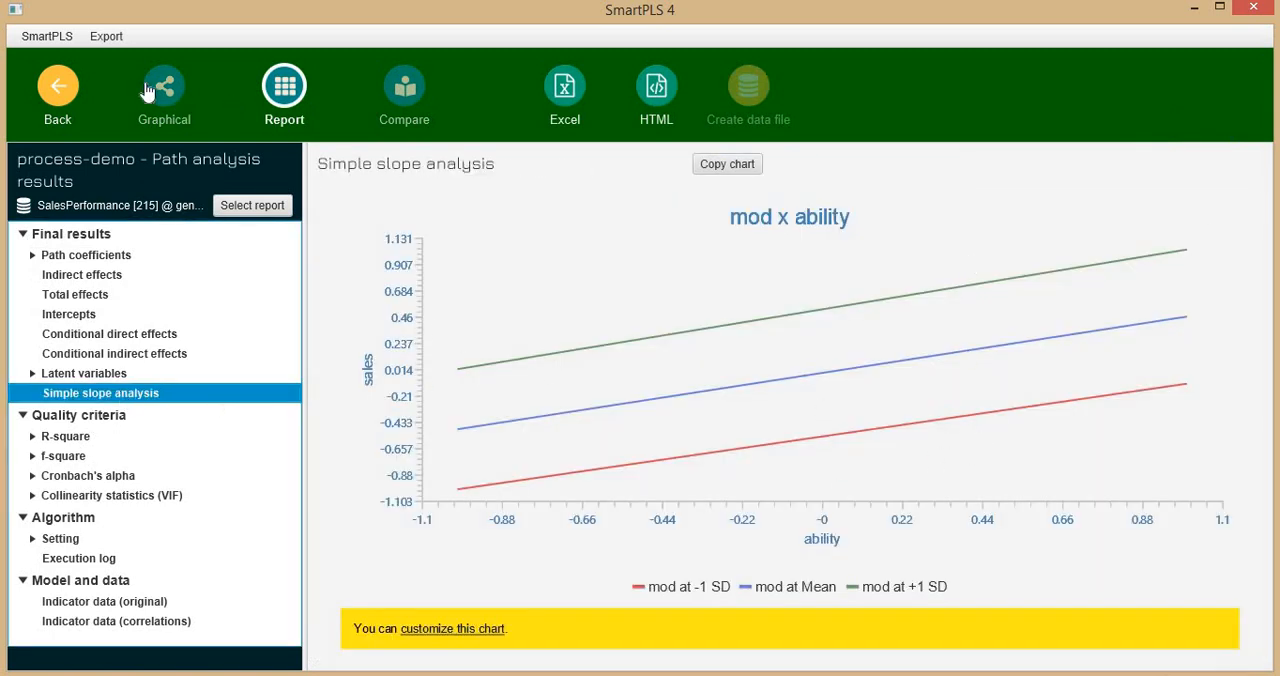
# Return to the model and replace the confi indicator of the mod construct with edu.
pyautogui.click(58, 95)
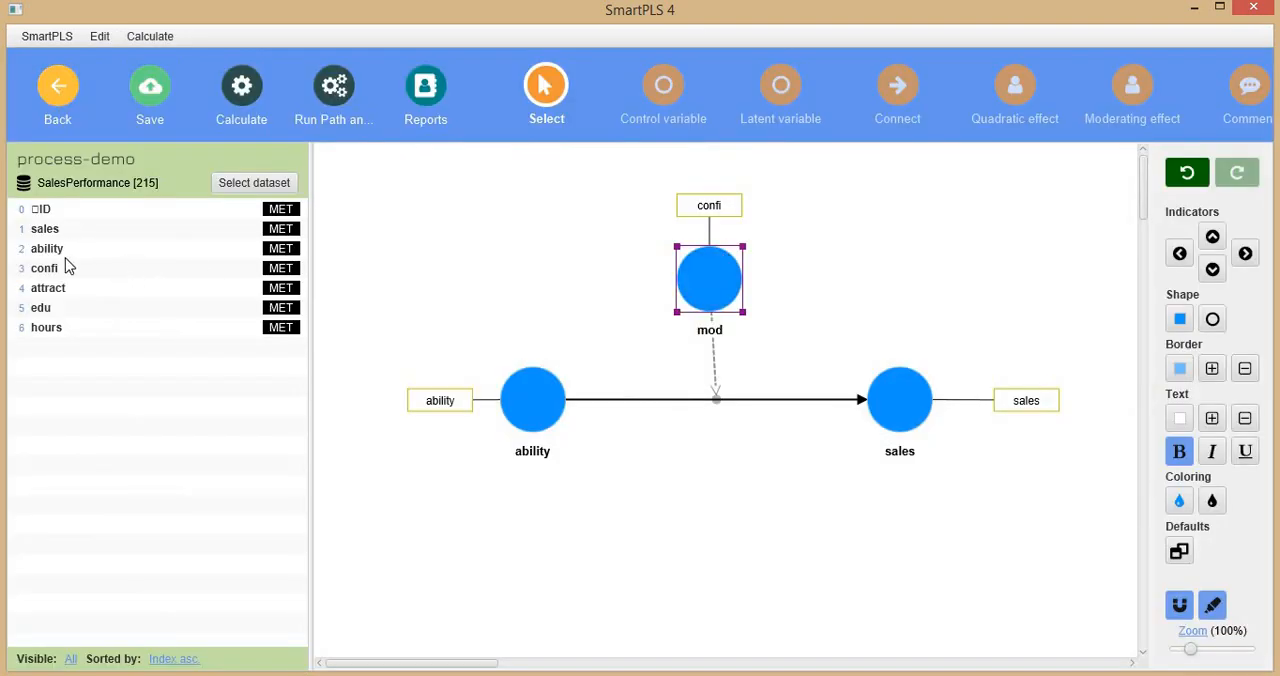
pyautogui.moveTo(66, 313); pyautogui.dragTo(709, 280)
pyautogui.click(688, 178)
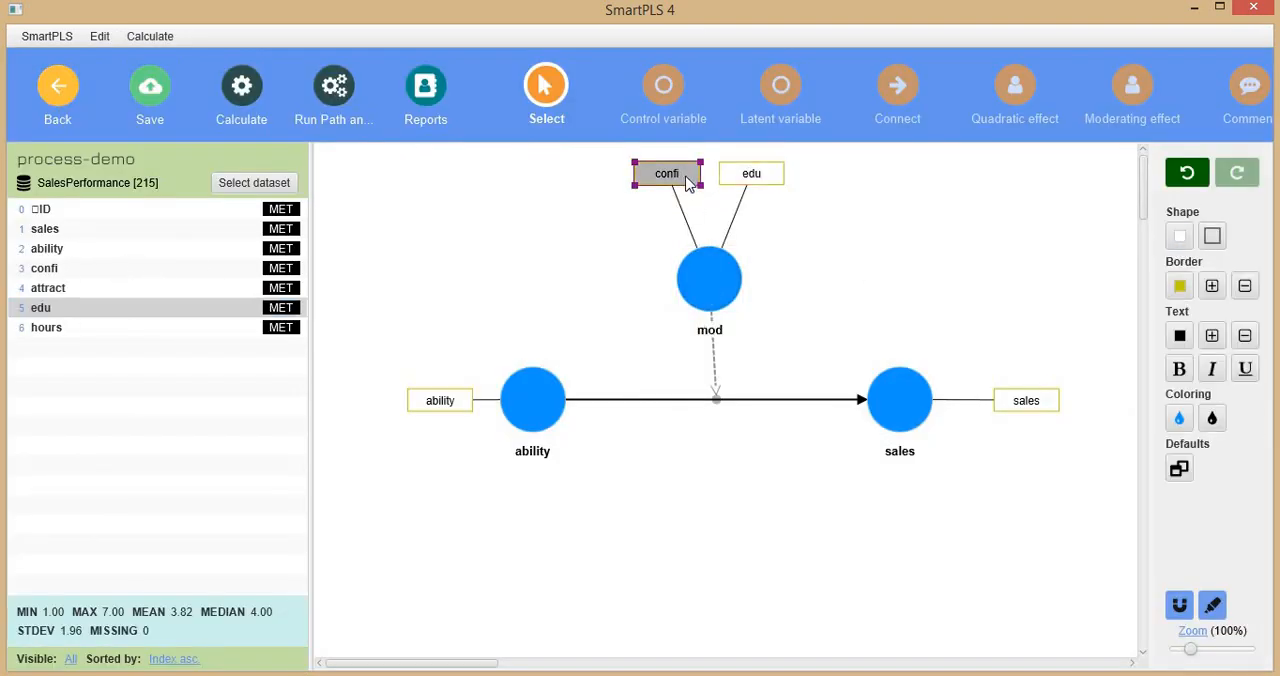
pyautogui.press('Delete')
# Rerun path analysis with edu as mod's indicator and open the report's simple slope chart.
pyautogui.click(240, 115)
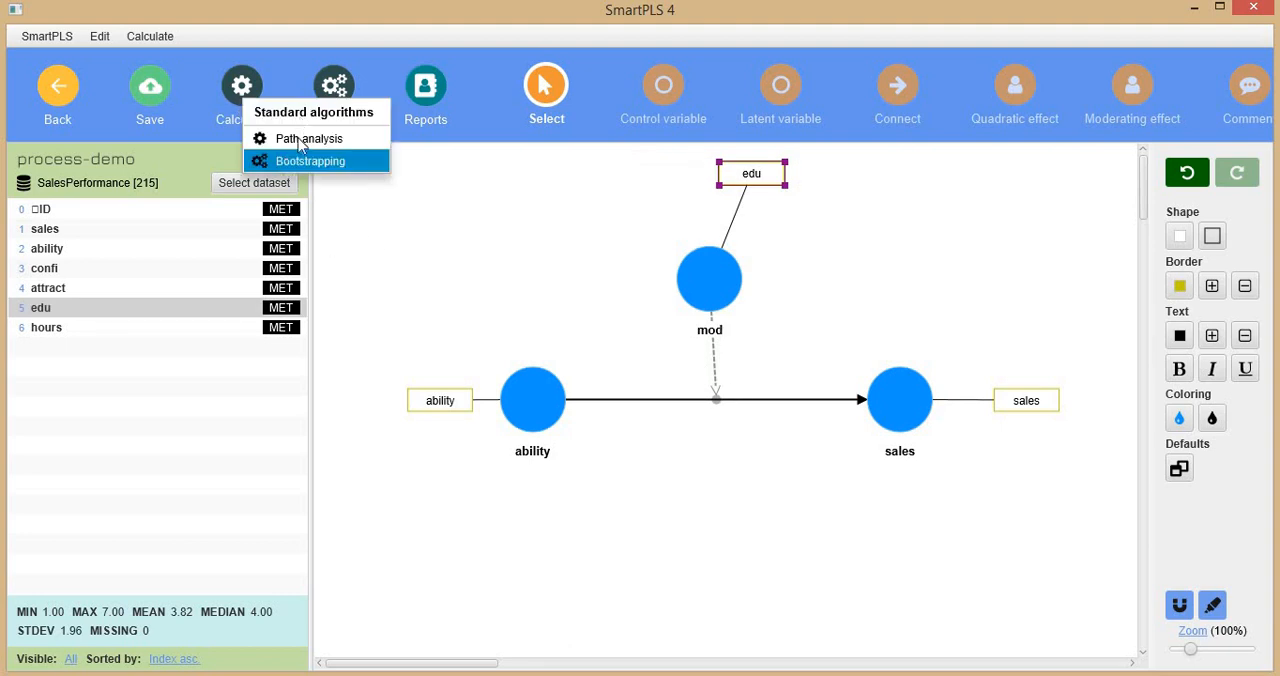
pyautogui.click(290, 136)
pyautogui.click(786, 648)
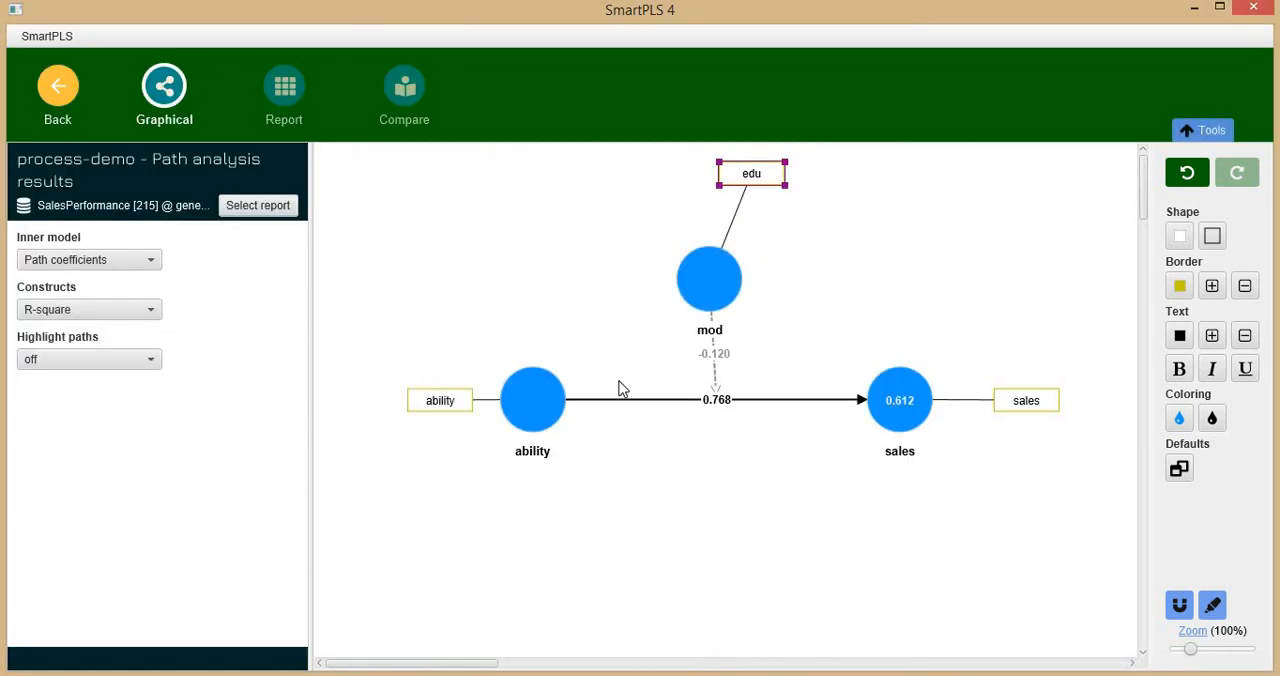
pyautogui.click(288, 100)
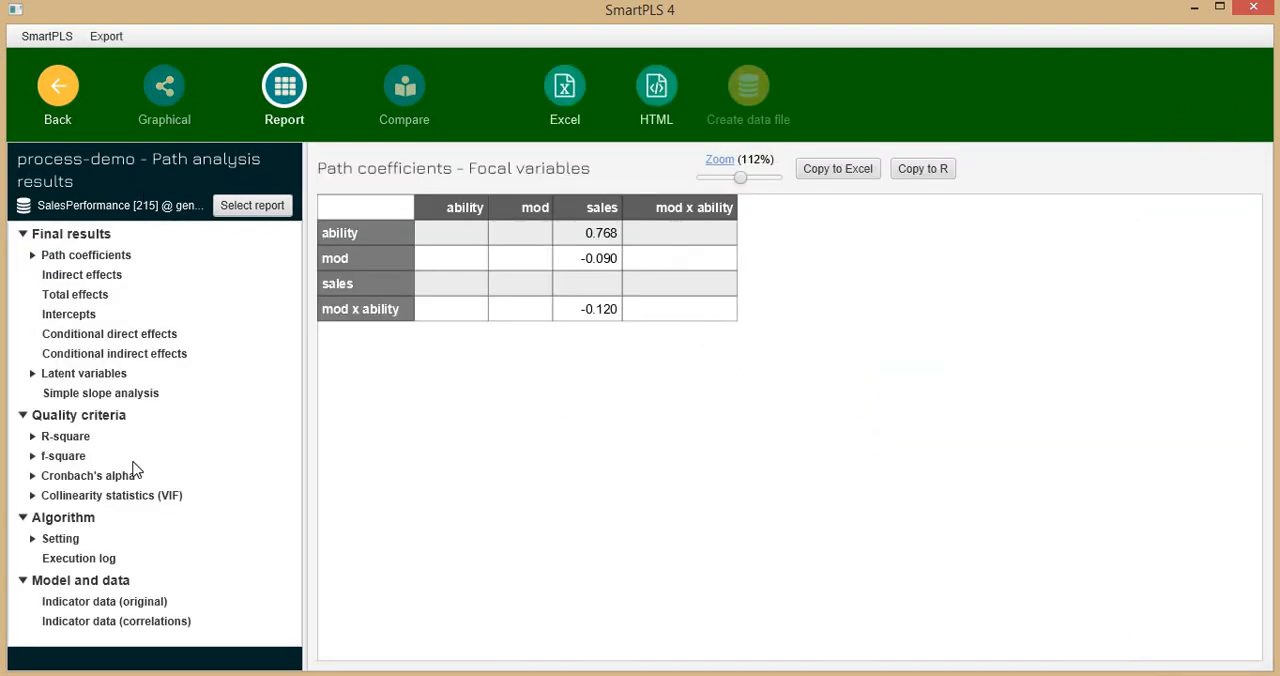
pyautogui.click(86, 393)
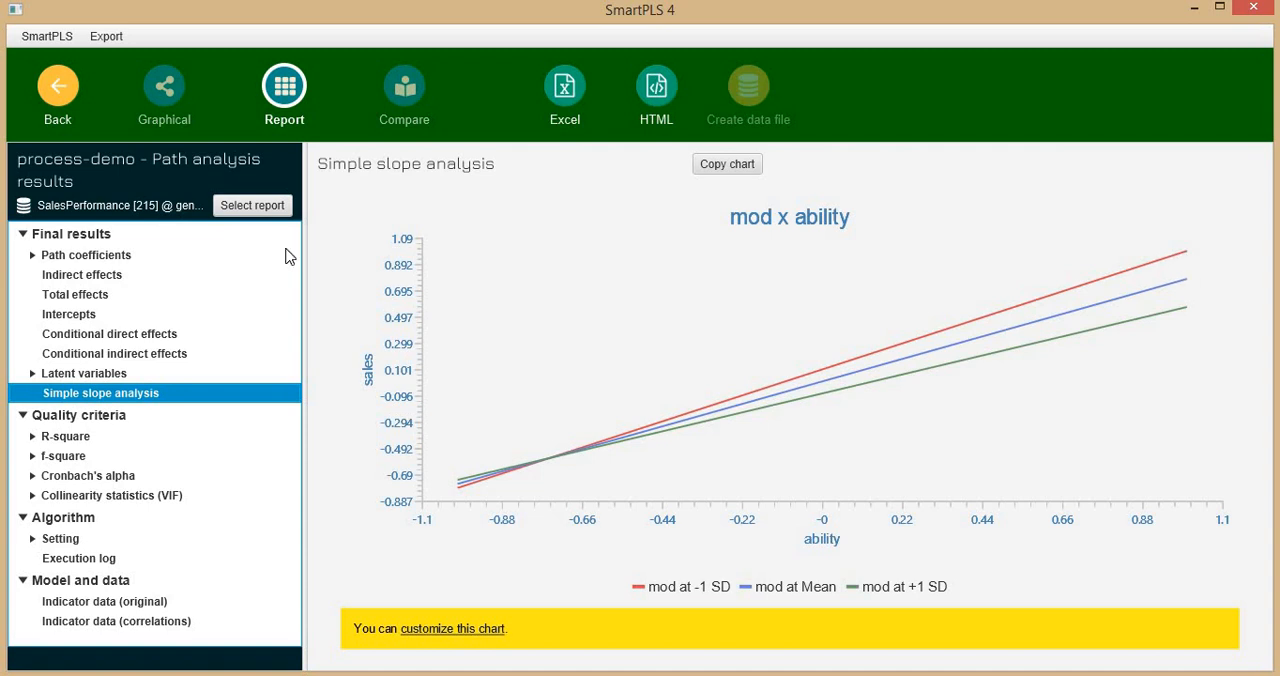
# Bootstrap the model with 500 subsamples, BCa intervals and a two-tailed 0.05 test, check the path coefficients' p values and return to the model.
pyautogui.click(60, 95)
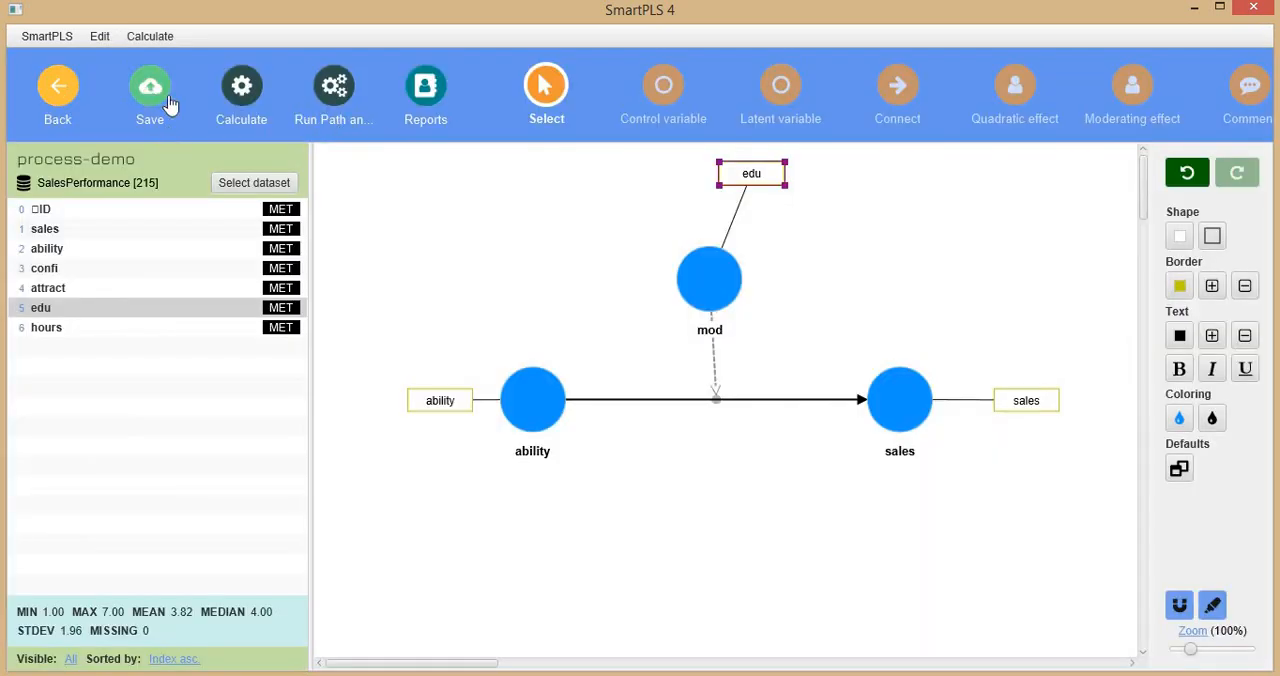
pyautogui.click(243, 100)
pyautogui.click(323, 153)
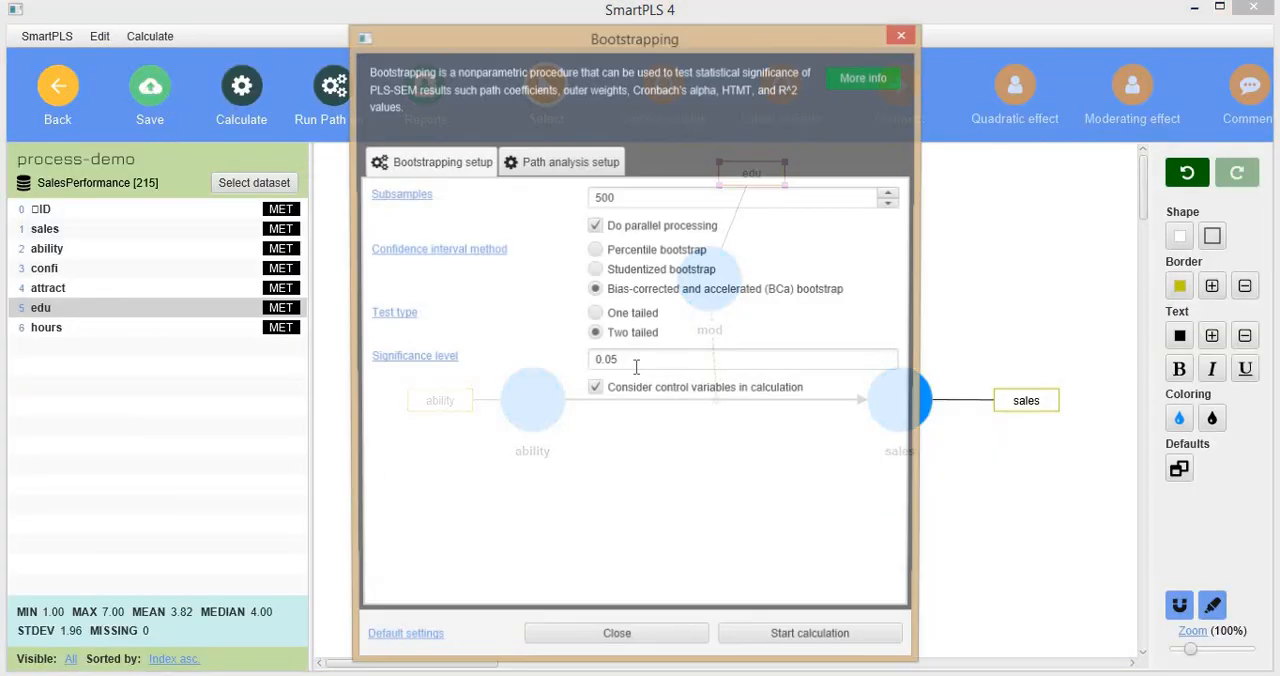
pyautogui.click(752, 640)
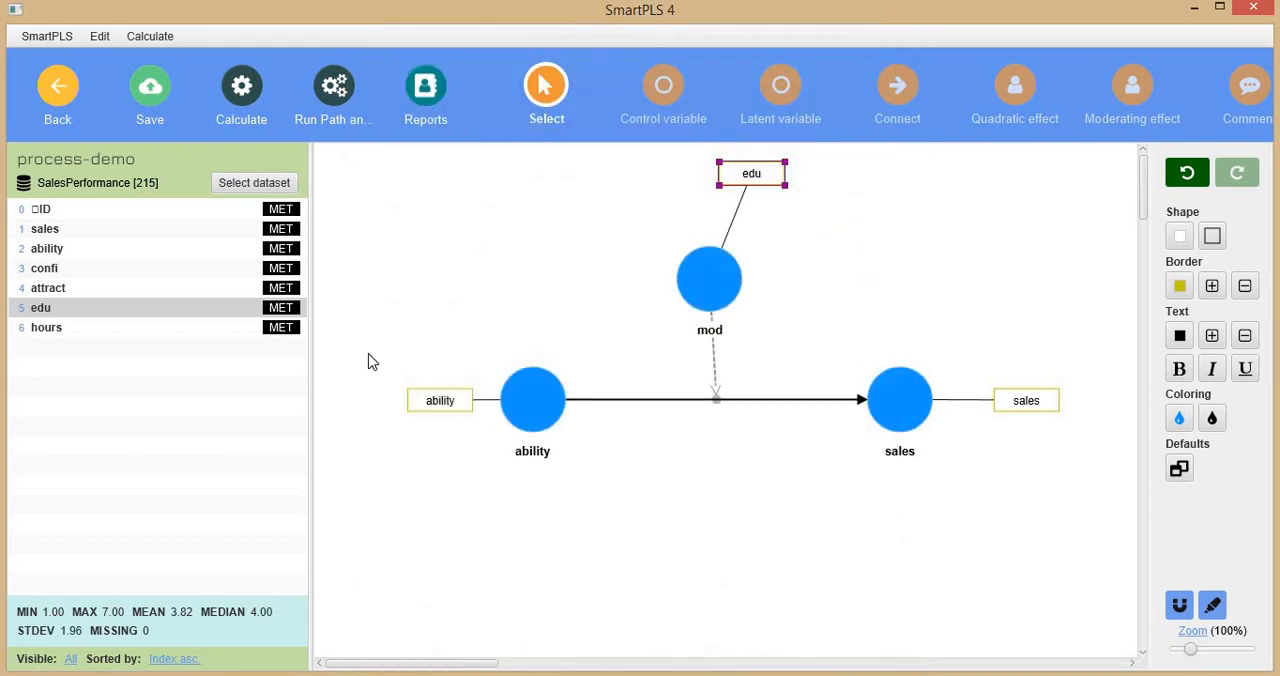
pyautogui.click(283, 100)
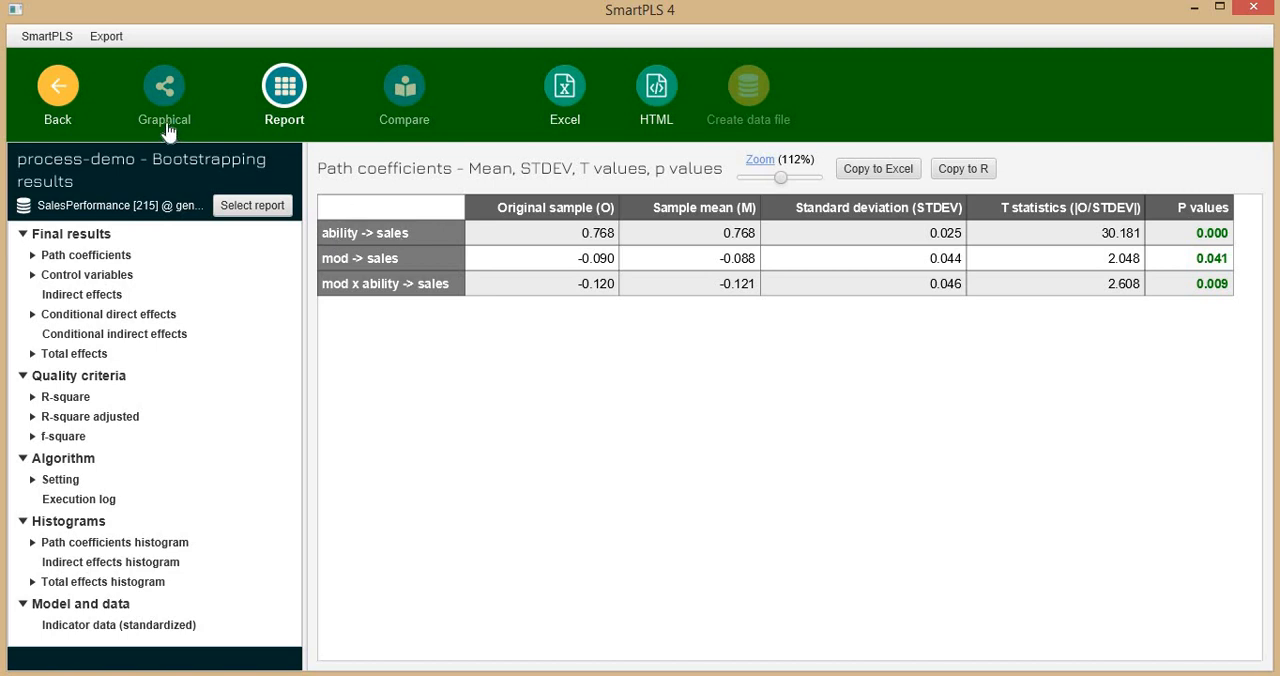
pyautogui.click(76, 100)
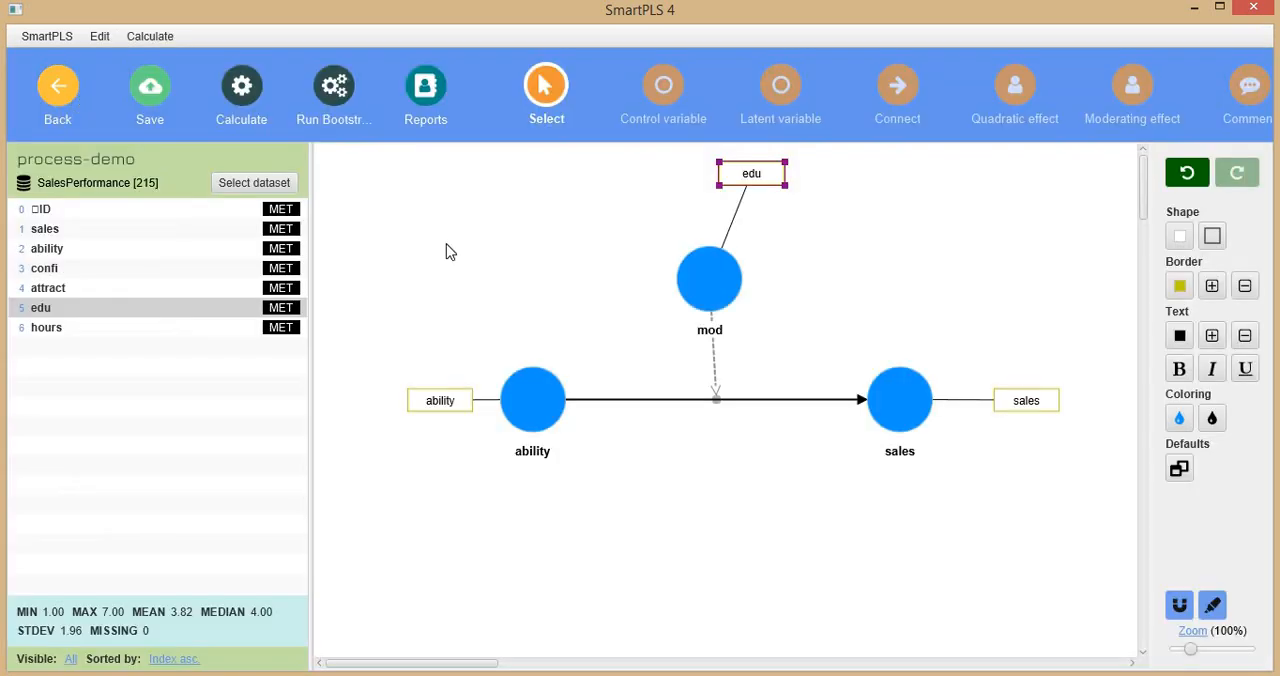
pyautogui.click(248, 92)
pyautogui.click(330, 128)
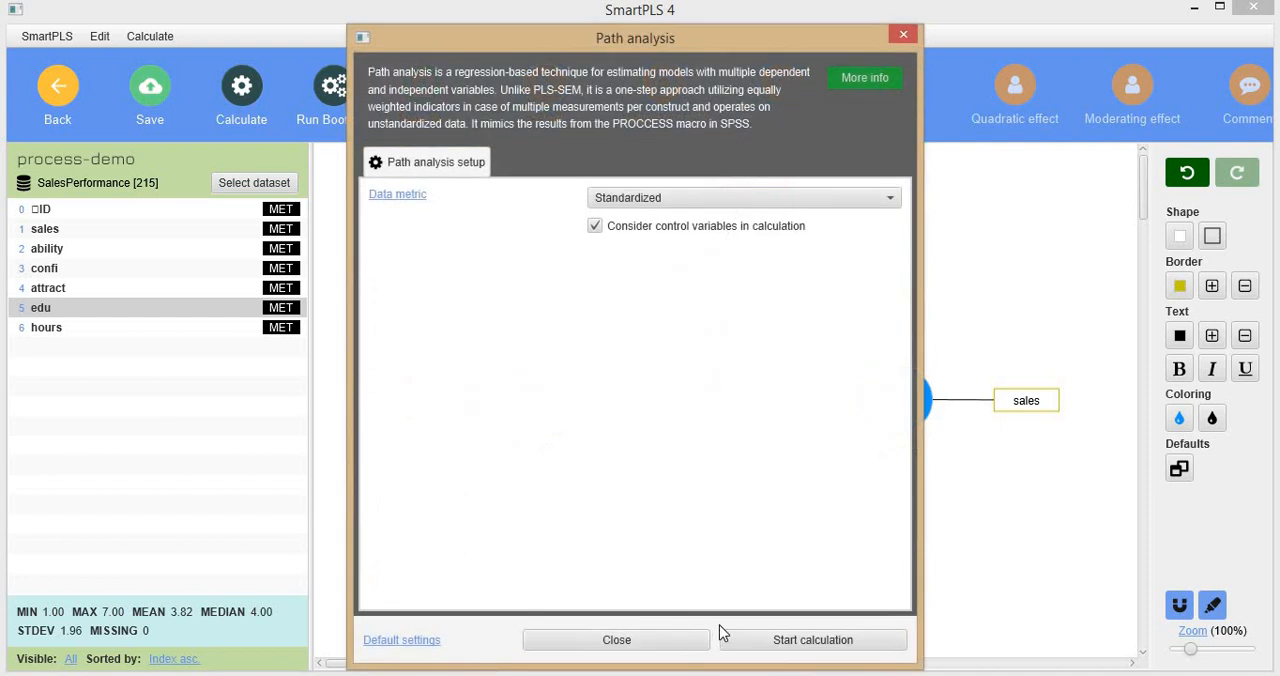
pyautogui.click(672, 647)
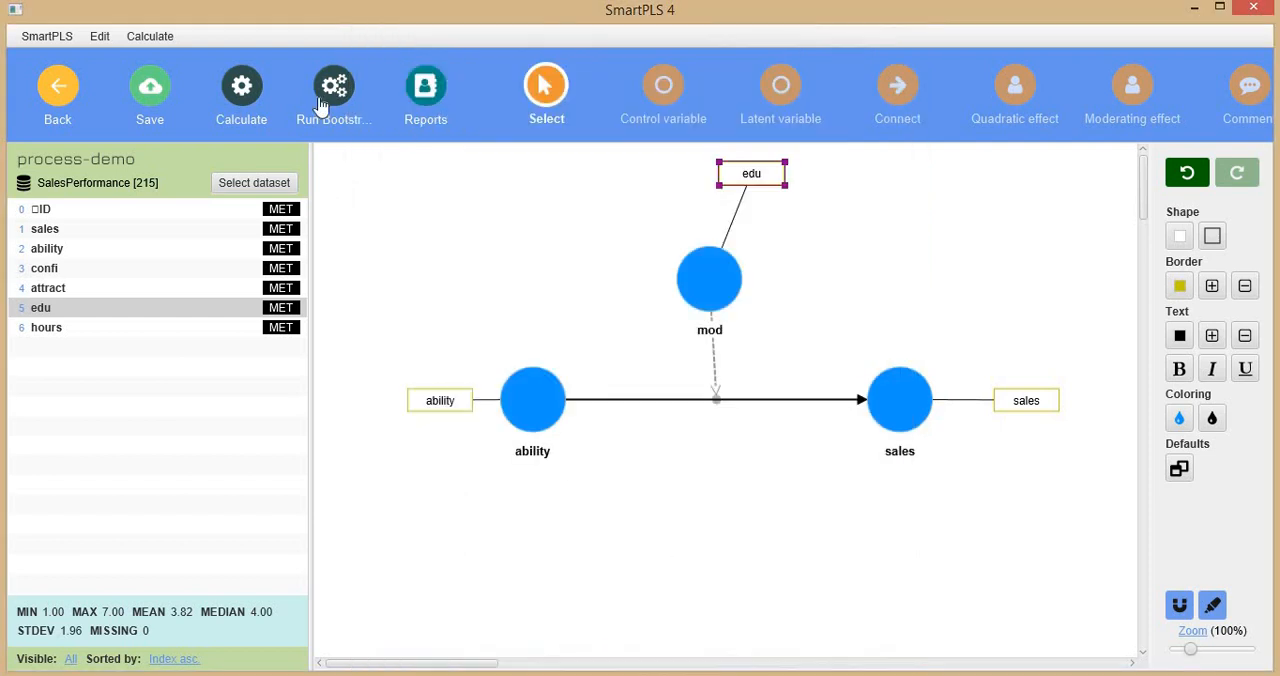
# Reopen the cached 10:17:25 path analysis report and examine its path coefficients matrix and the graphical results around mod.
pyautogui.click(436, 89)
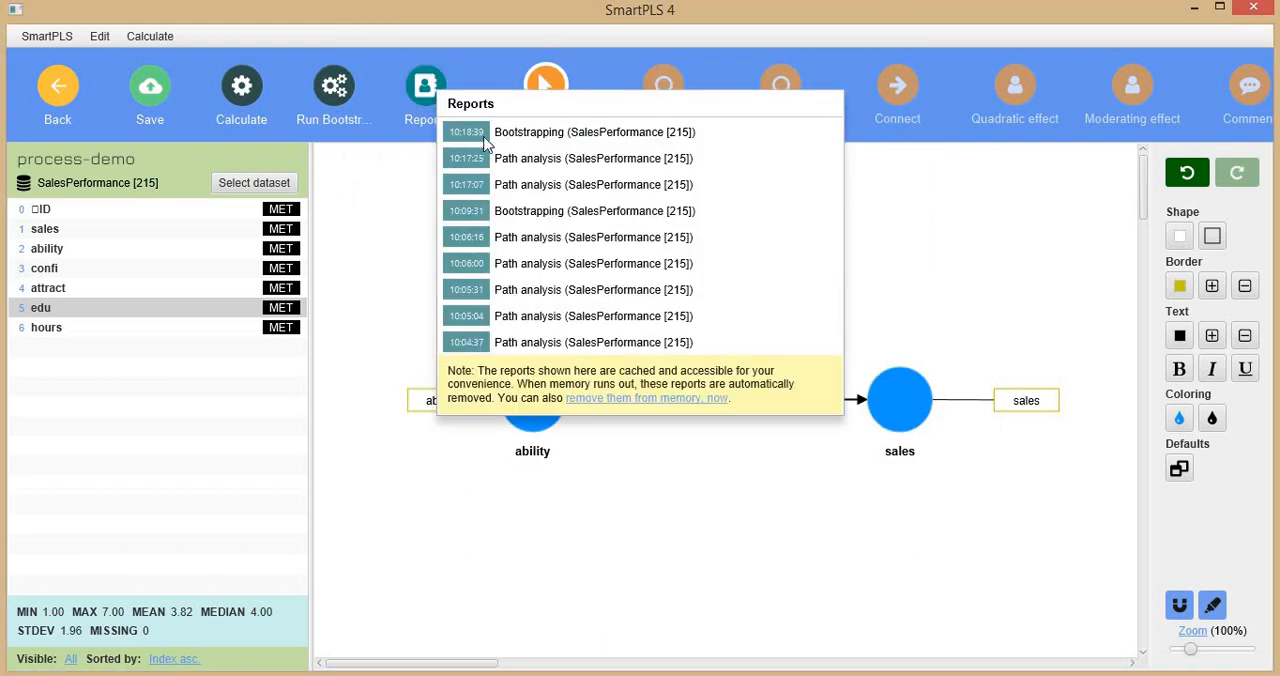
pyautogui.click(586, 164)
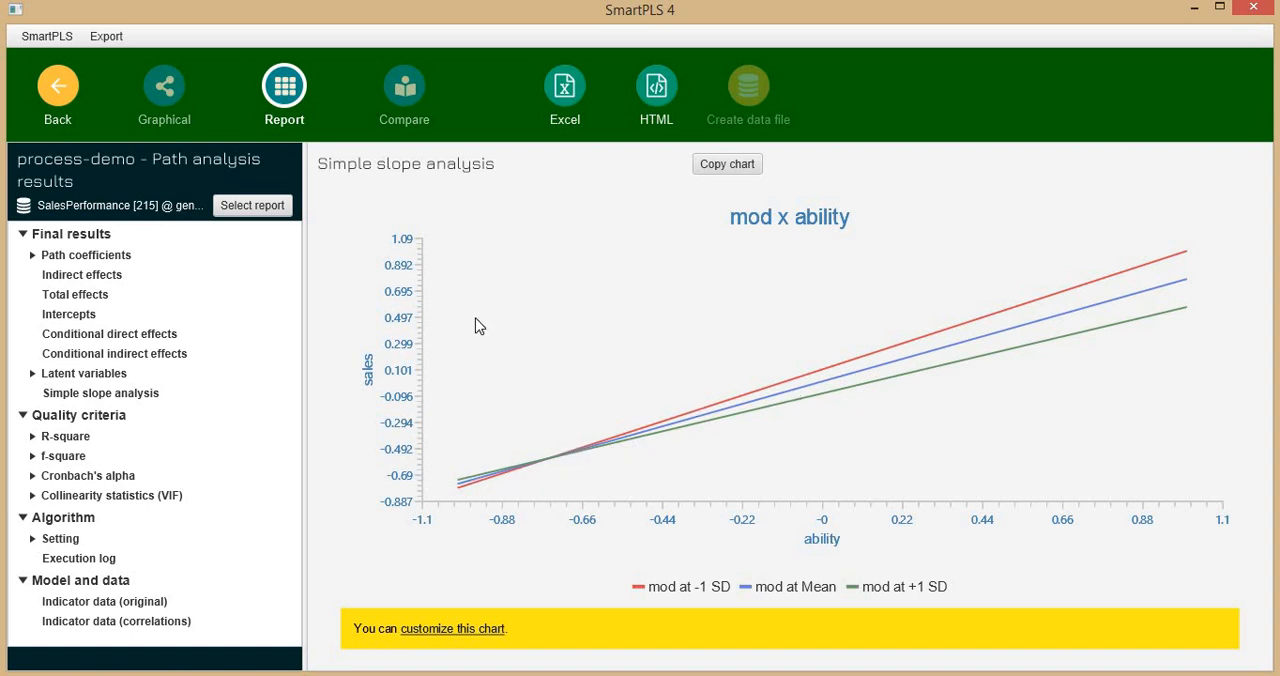
pyautogui.click(62, 257)
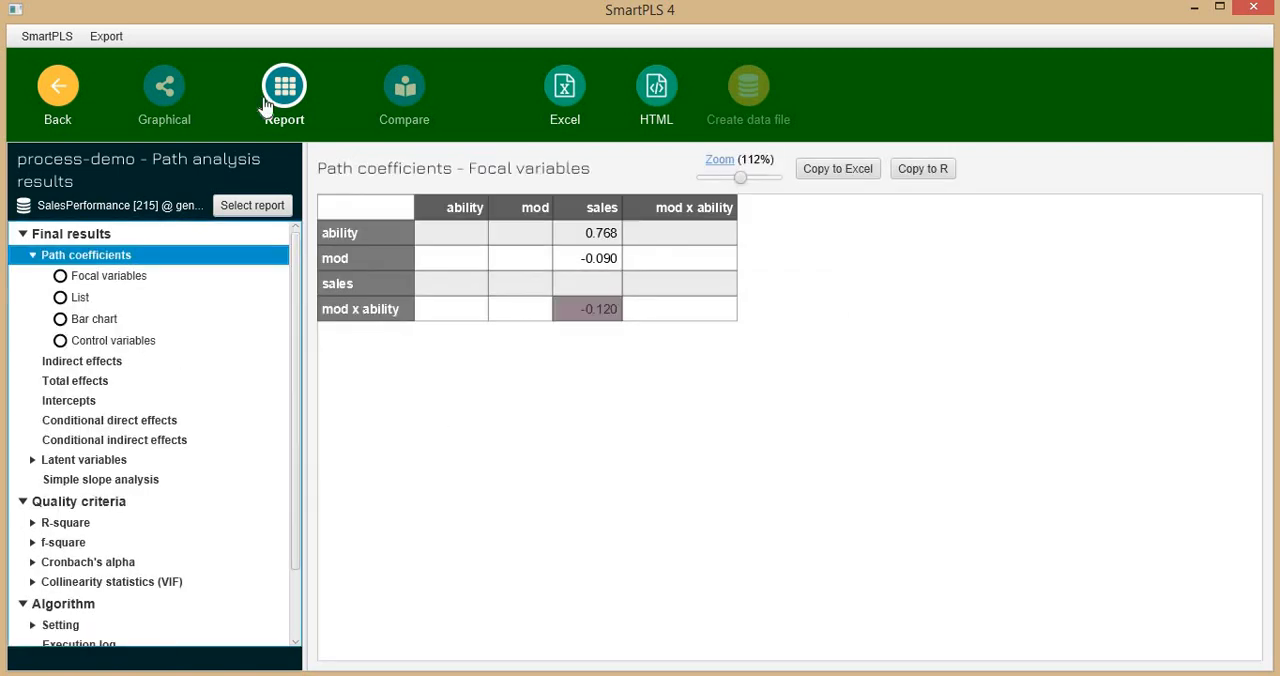
pyautogui.click(168, 96)
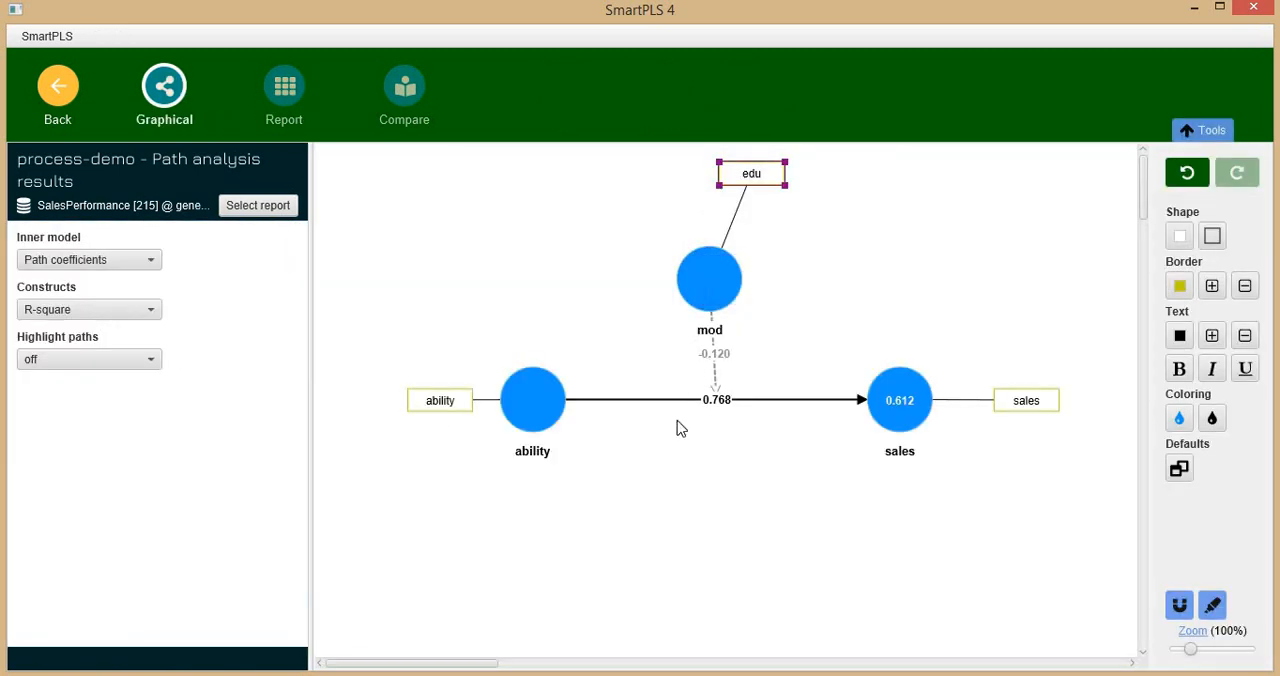
pyautogui.moveTo(718, 284)
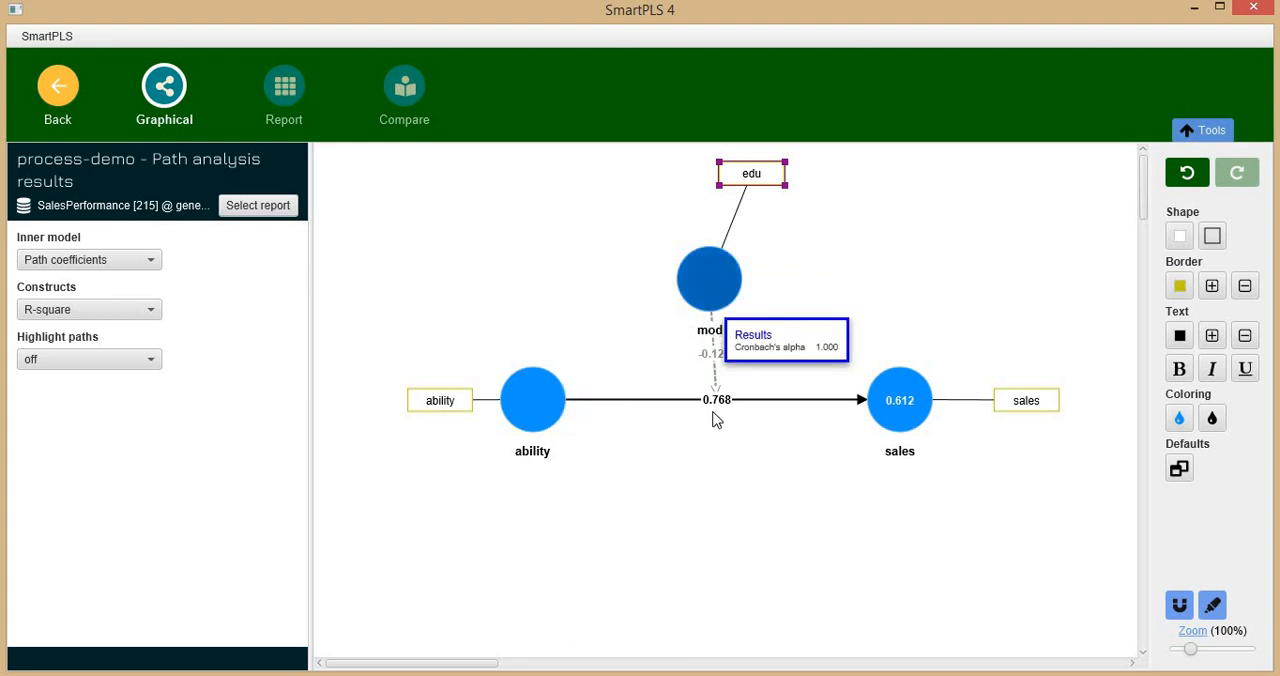